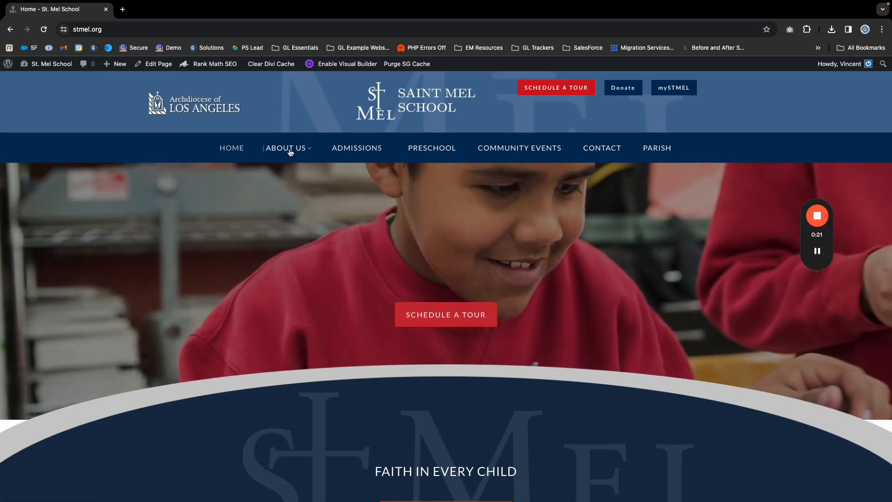
# Open the Staff page from the About Us menu and scroll to the Physical Education teacher's row.
pyautogui.moveTo(289, 153)
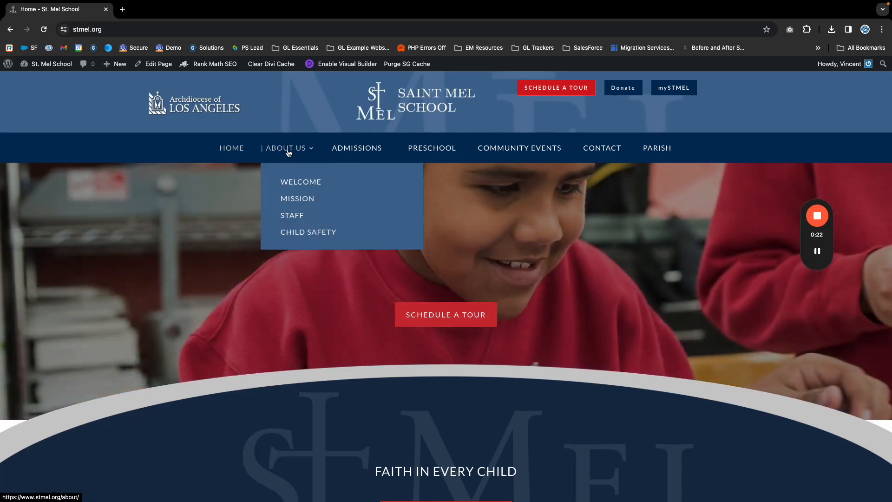
pyautogui.click(319, 221)
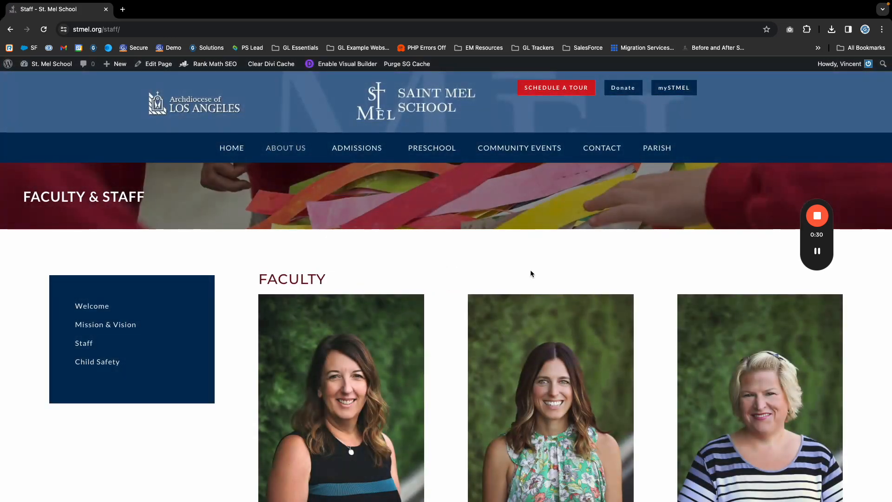
pyautogui.scroll(-5, 530, 272)
pyautogui.scroll(-4, 575, 266)
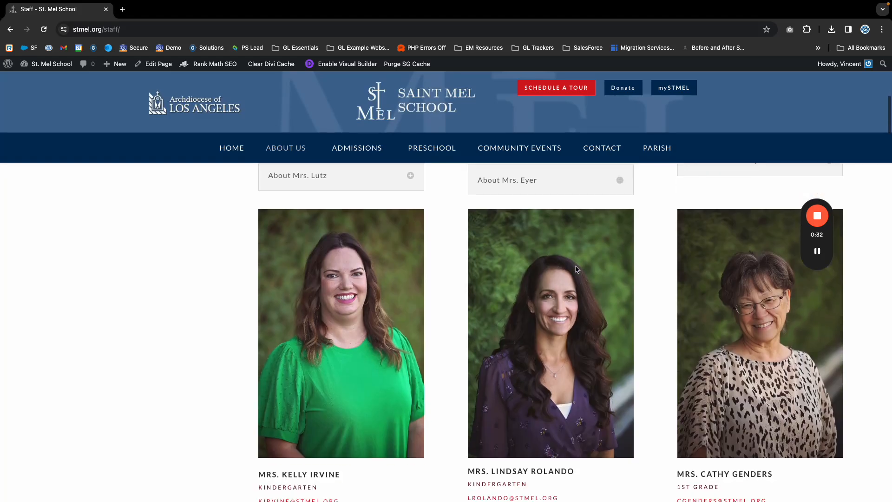
pyautogui.scroll(-4, 537, 333)
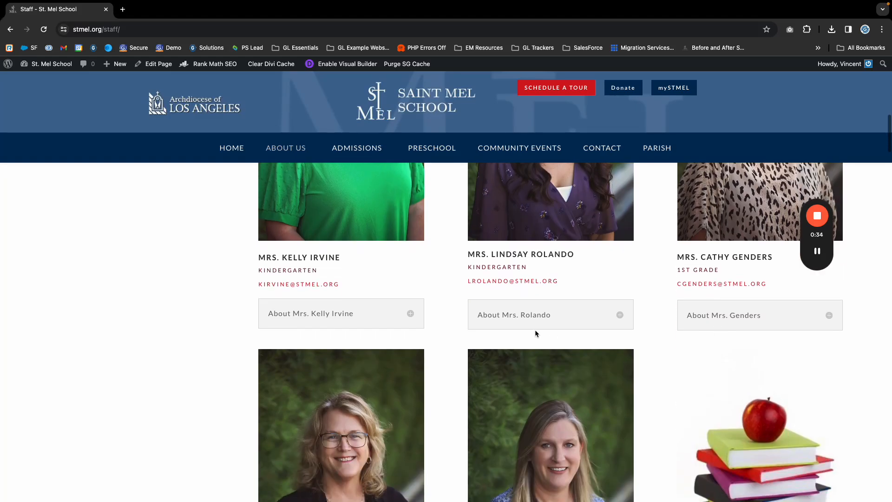
pyautogui.scroll(-18, 549, 333)
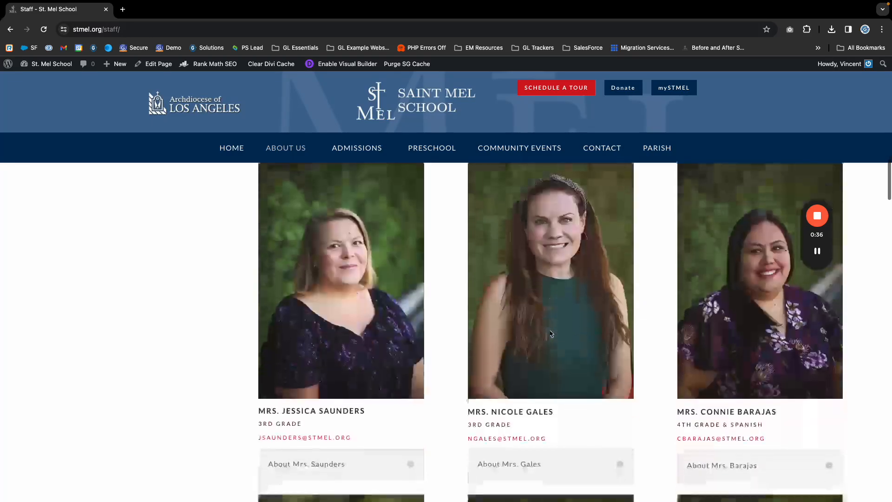
pyautogui.scroll(-18, 549, 333)
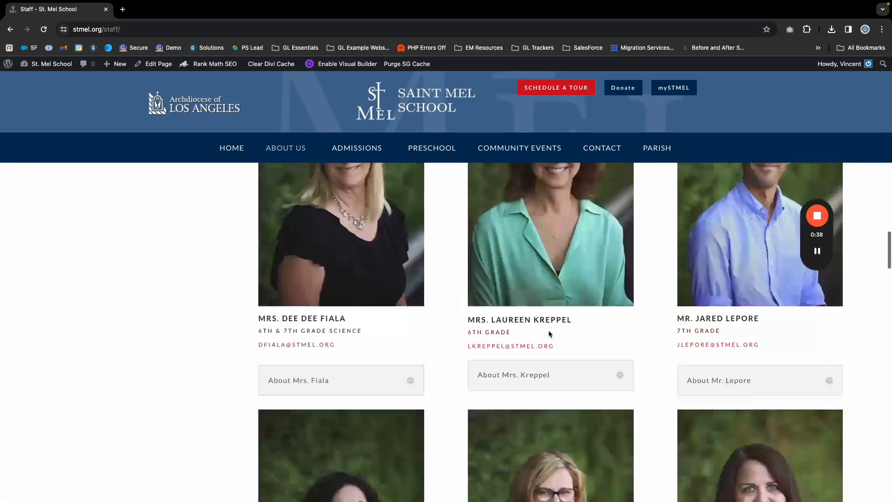
pyautogui.scroll(-12, 549, 333)
pyautogui.scroll(2, 546, 335)
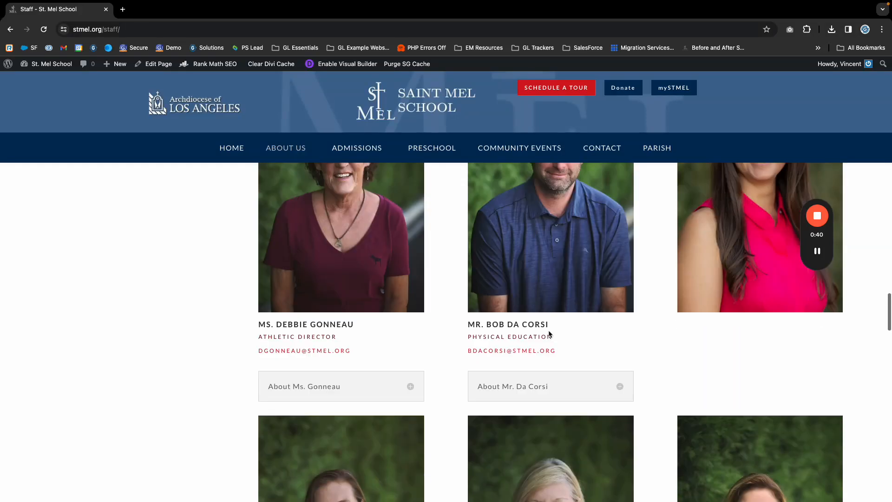
pyautogui.scroll(2, 546, 340)
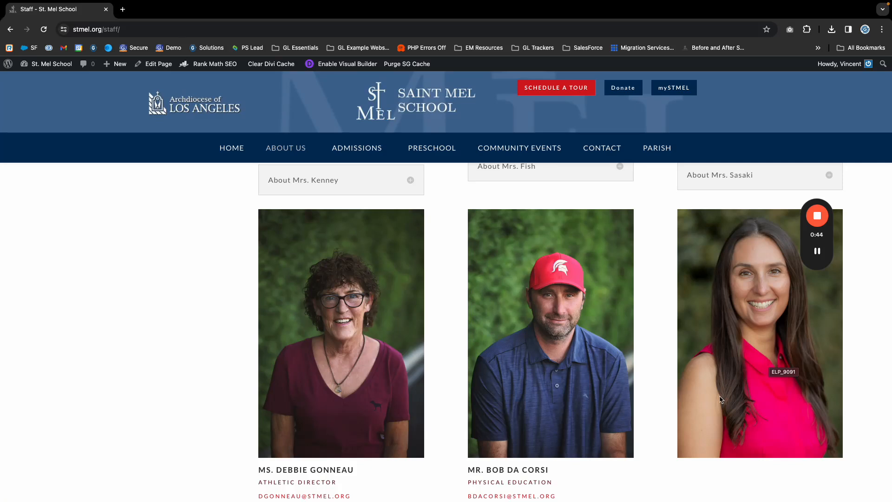
pyautogui.scroll(-3, 626, 399)
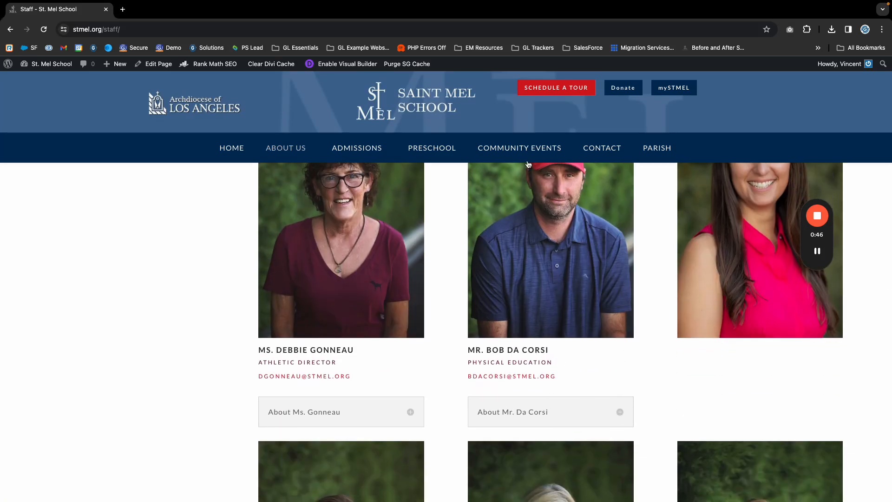
pyautogui.scroll(1, 388, 146)
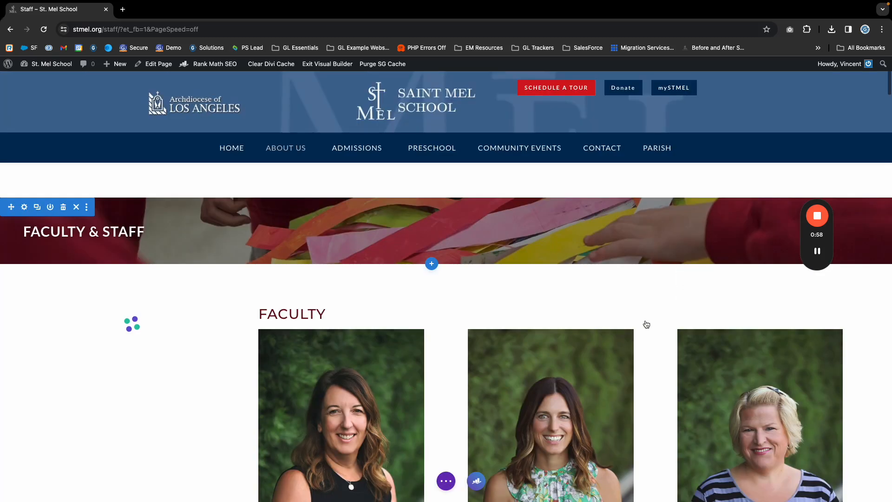
# Scroll the Visual Builder page down to the row with the Physical Education teacher's card.
pyautogui.scroll(-10, 647, 322)
pyautogui.scroll(-15, 650, 320)
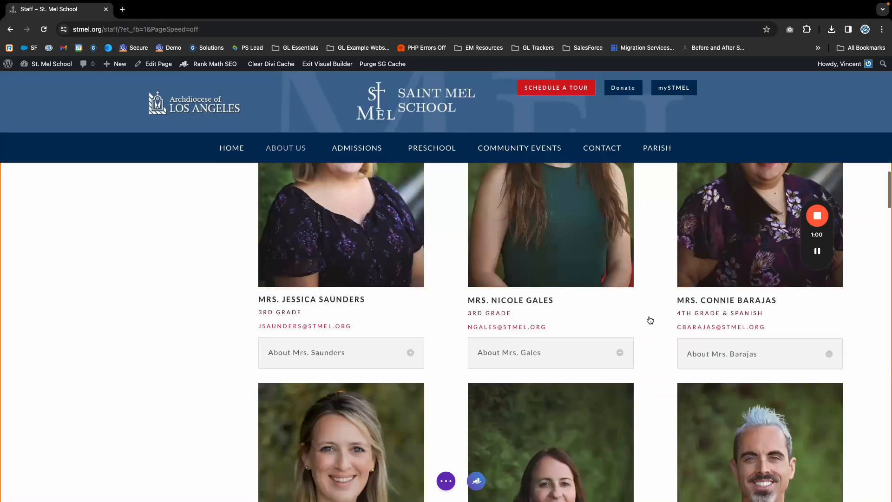
pyautogui.scroll(-15, 648, 320)
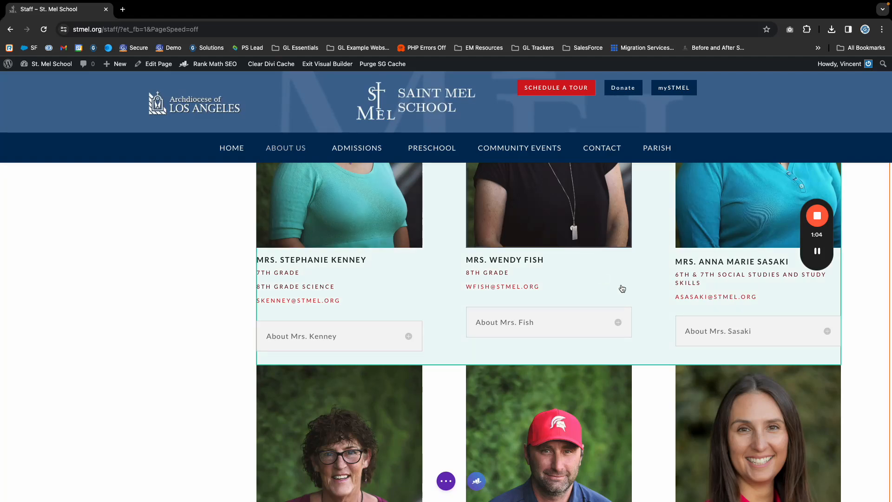
pyautogui.scroll(-9, 621, 289)
pyautogui.scroll(5, 626, 287)
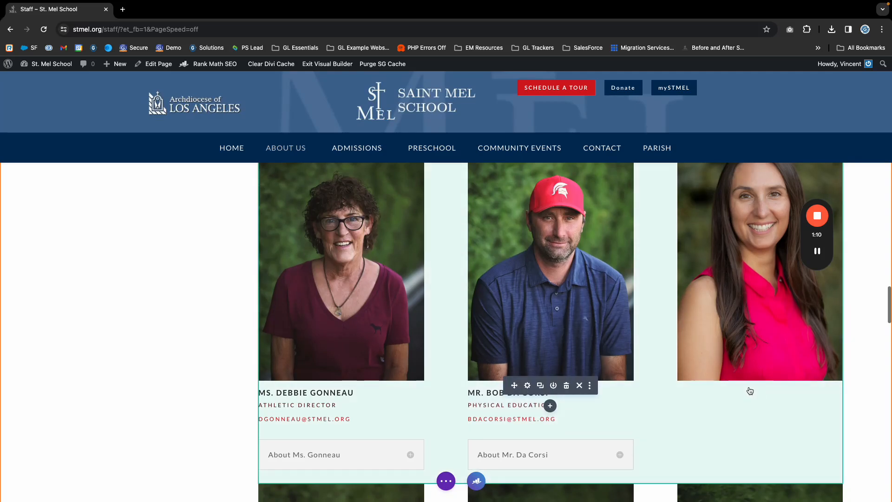
pyautogui.scroll(1, 698, 409)
pyautogui.scroll(-2, 604, 381)
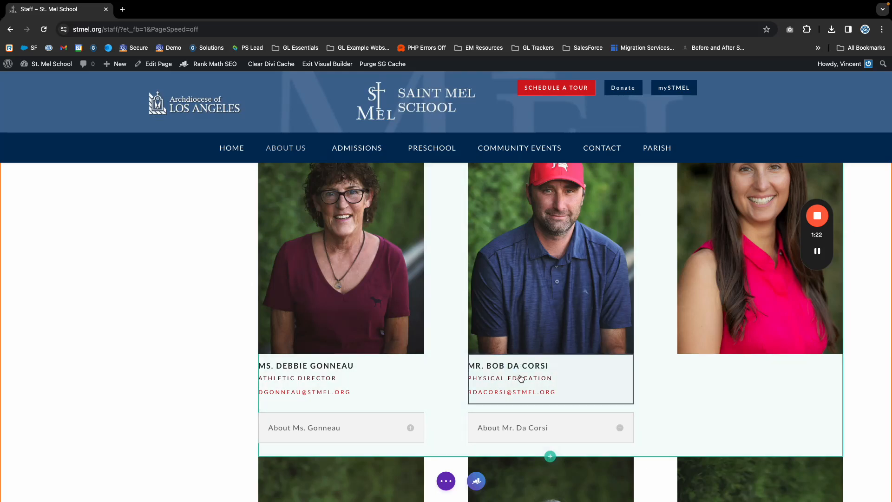
# Duplicate the Physical Education teacher's text module and move the copy under the third photo.
pyautogui.click(527, 375)
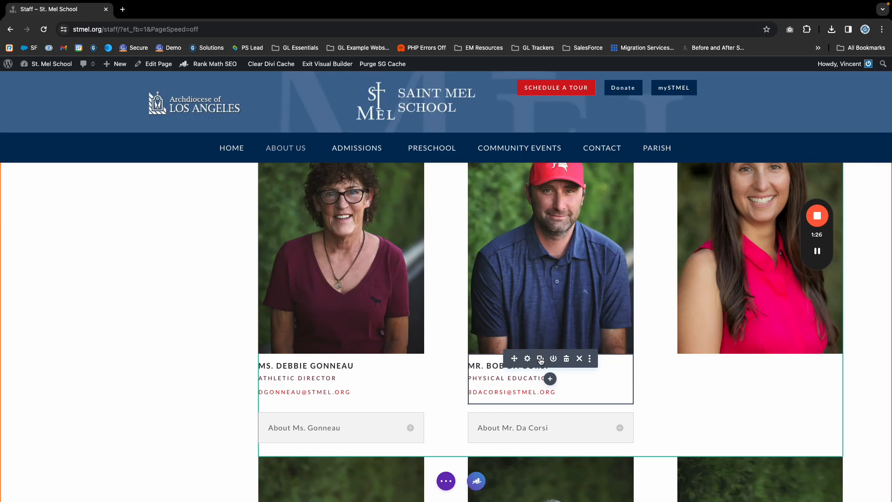
pyautogui.click(541, 359)
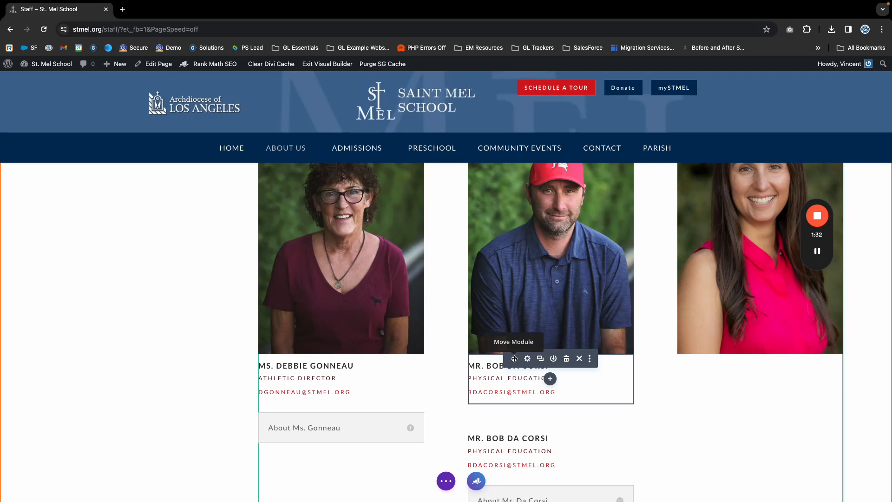
pyautogui.moveTo(514, 359); pyautogui.dragTo(725, 356)
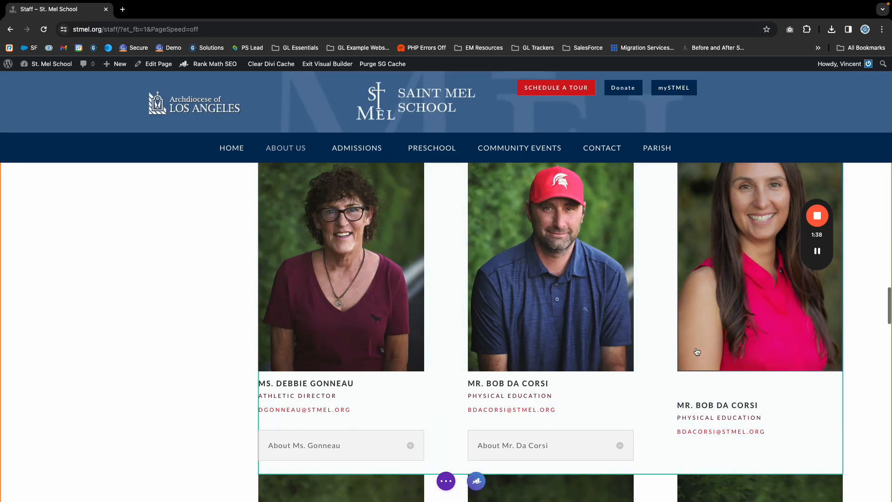
pyautogui.scroll(2, 697, 352)
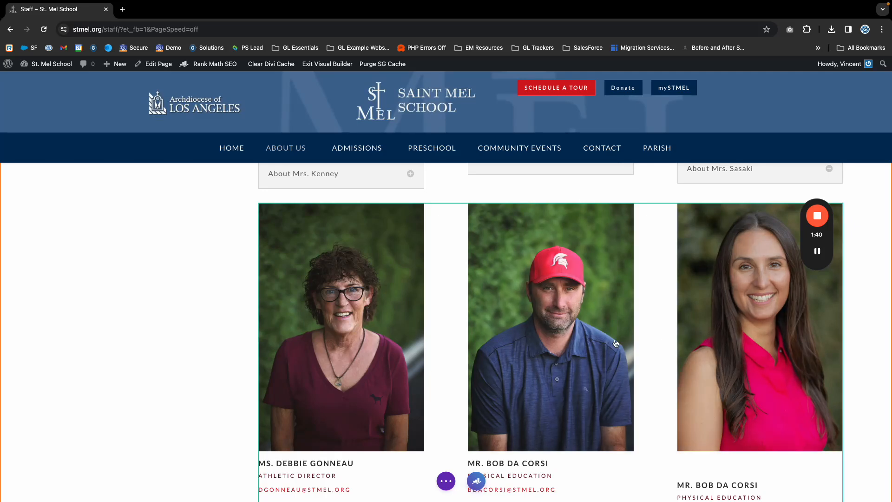
pyautogui.scroll(-2, 672, 345)
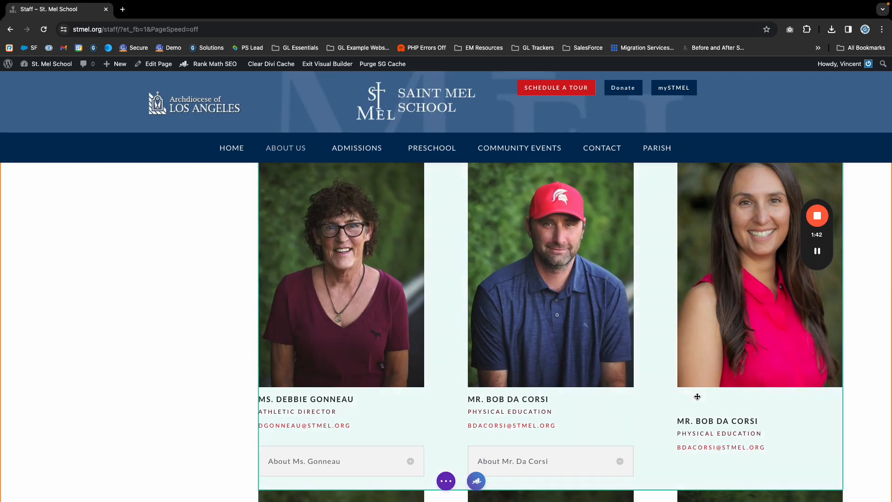
pyautogui.scroll(1, 760, 323)
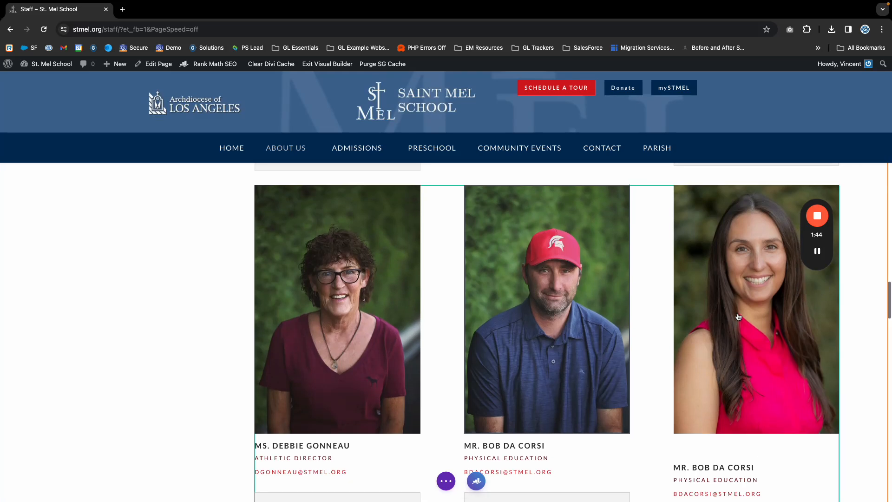
pyautogui.hscroll(-1, 731, 251)
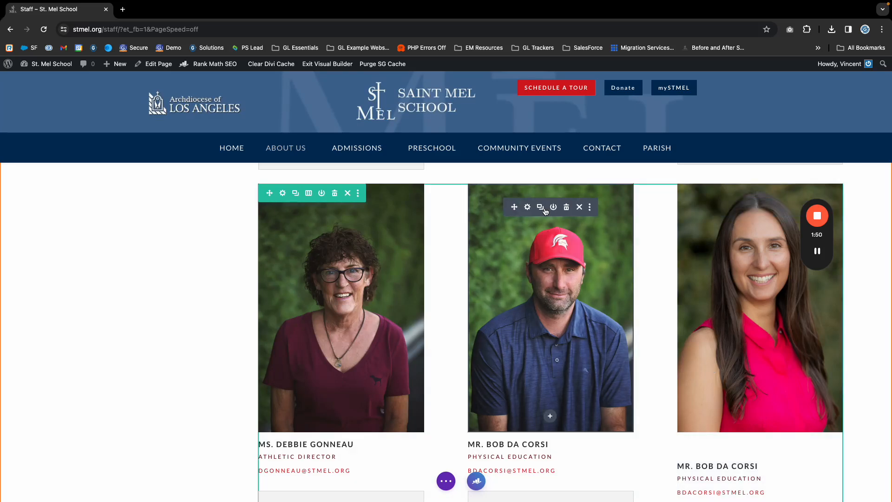
# Copy the Physical Education teacher's photo module styles and paste them onto the third photo.
pyautogui.scroll(1, 528, 211)
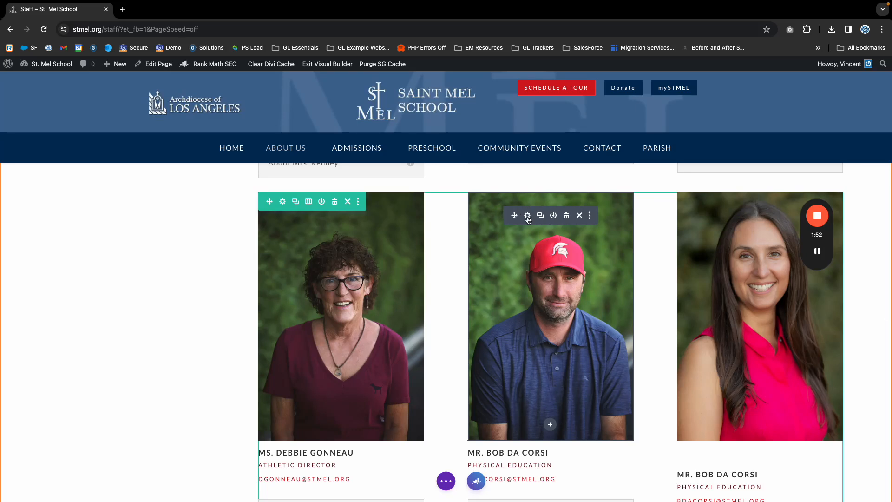
pyautogui.rightClick(528, 218)
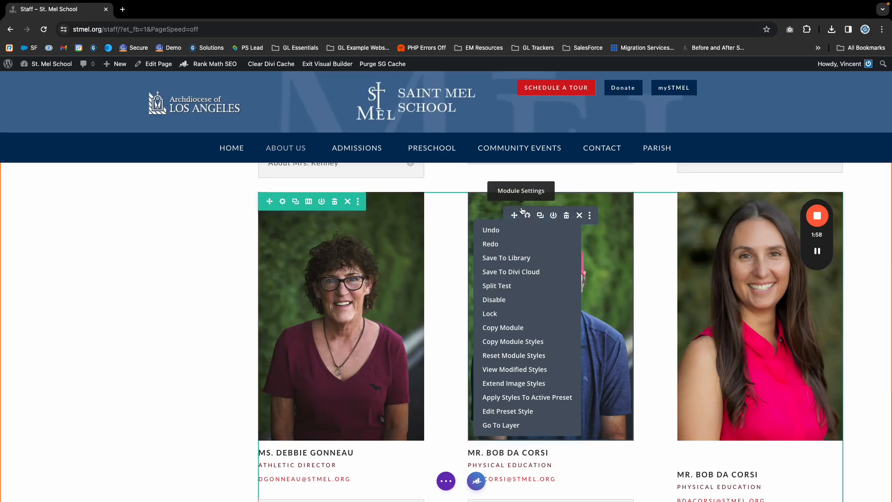
pyautogui.click(632, 195)
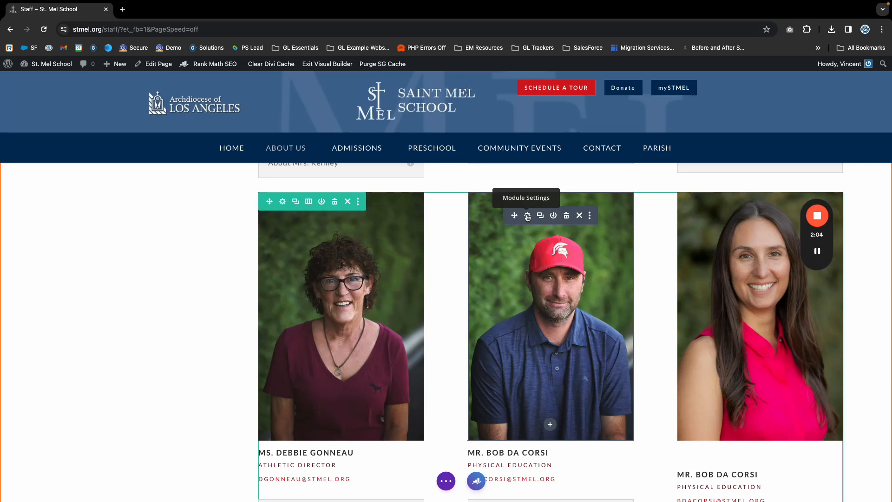
pyautogui.rightClick(528, 217)
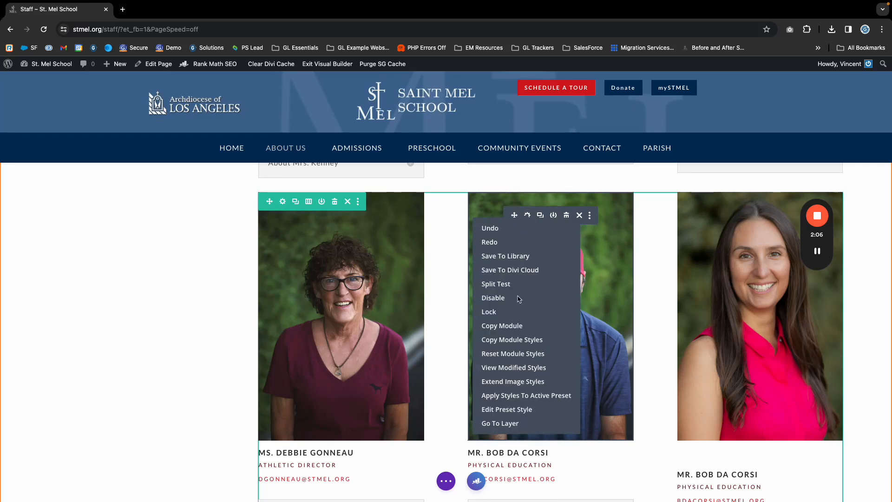
pyautogui.click(533, 342)
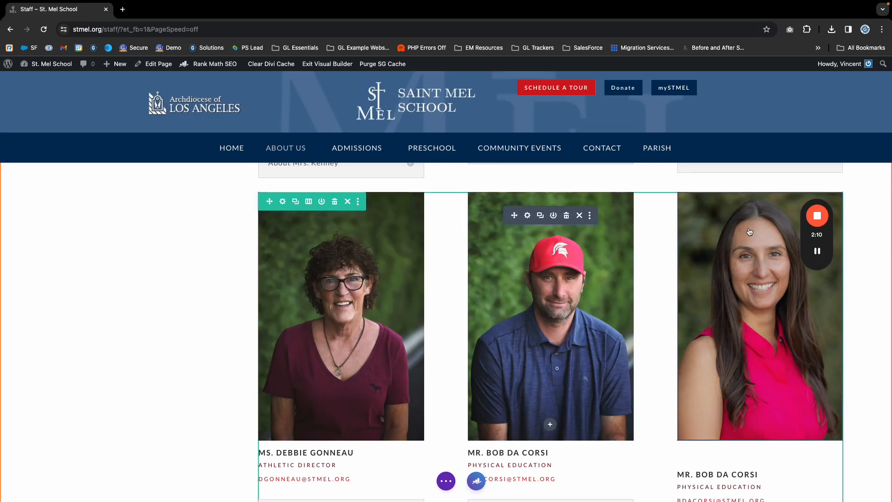
pyautogui.moveTo(749, 229)
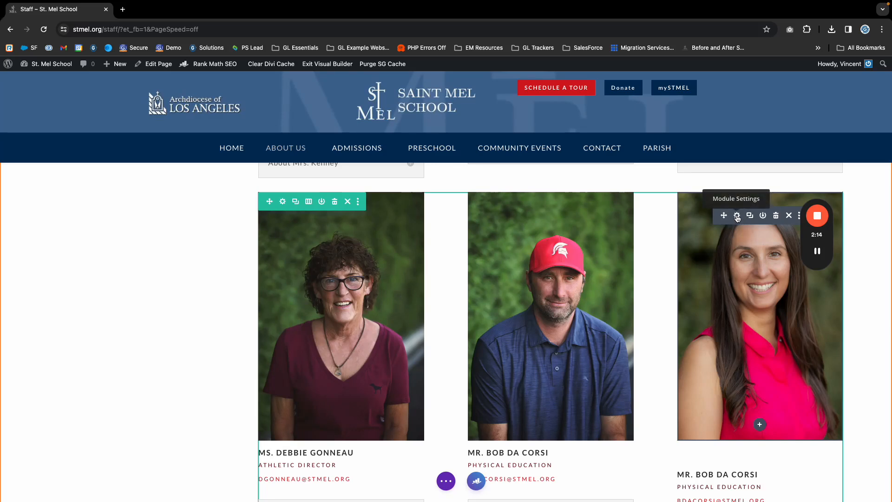
pyautogui.rightClick(737, 218)
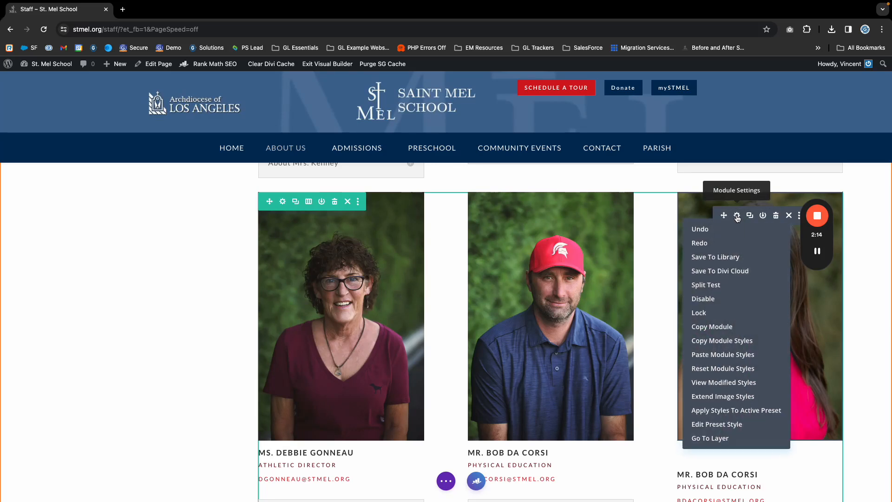
pyautogui.click(714, 355)
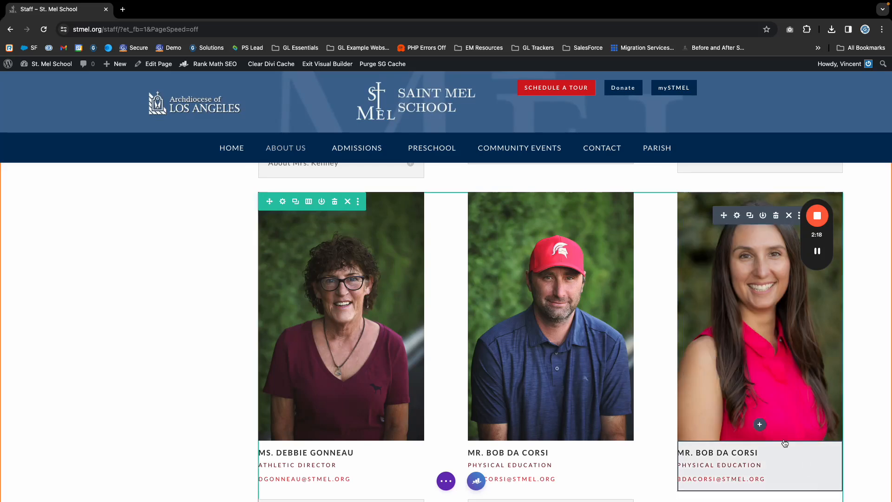
# Duplicate the About toggle and place the copy in the third card's column.
pyautogui.scroll(-3, 726, 363)
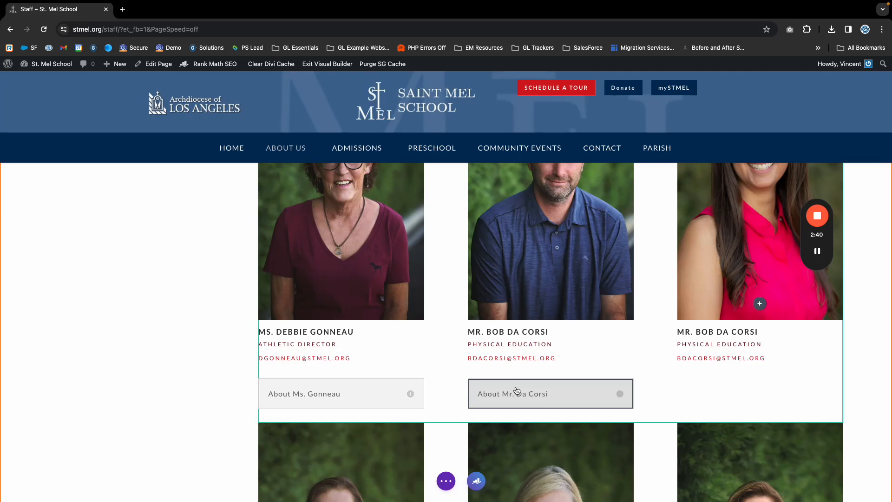
pyautogui.moveTo(514, 390)
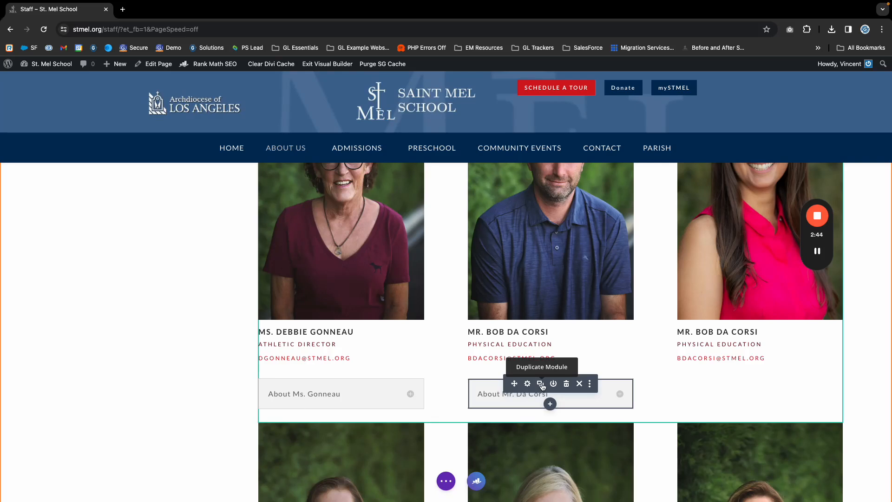
pyautogui.click(541, 384)
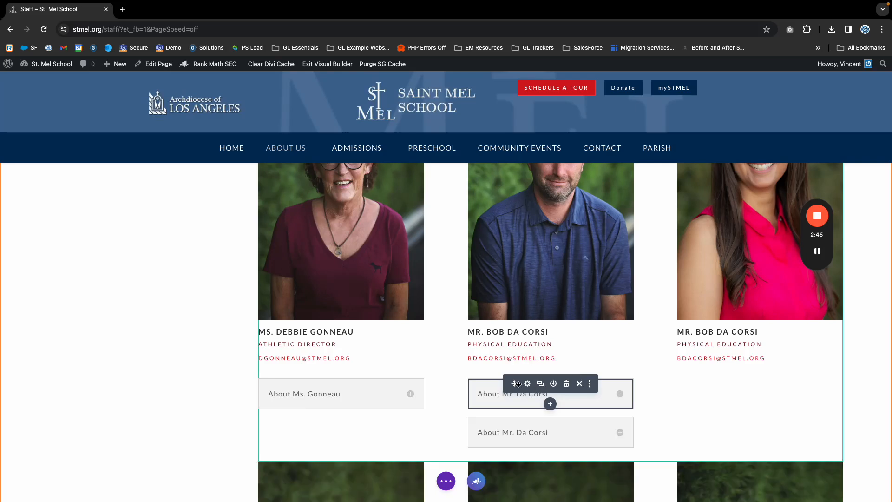
pyautogui.moveTo(516, 384); pyautogui.dragTo(730, 375)
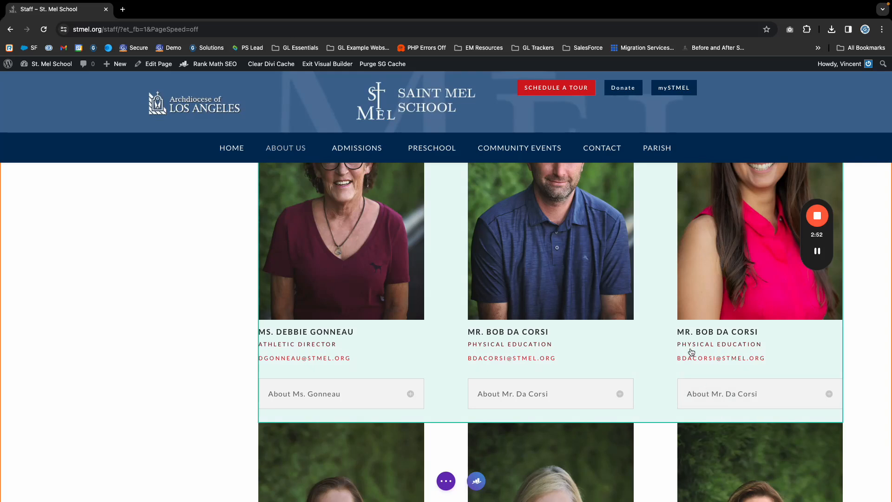
pyautogui.click(714, 344)
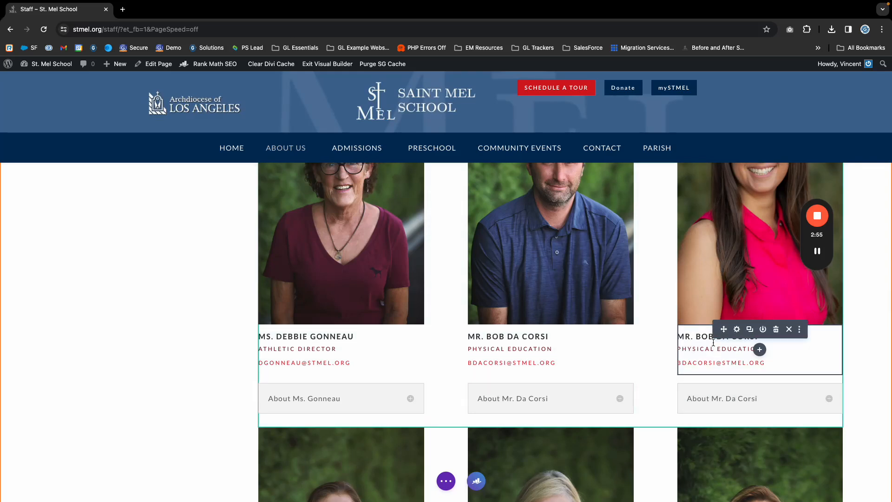
# Replace the third card's heading with the new teacher's name and subtitle 'Math Teacher & Inclusion'.
pyautogui.click(737, 330)
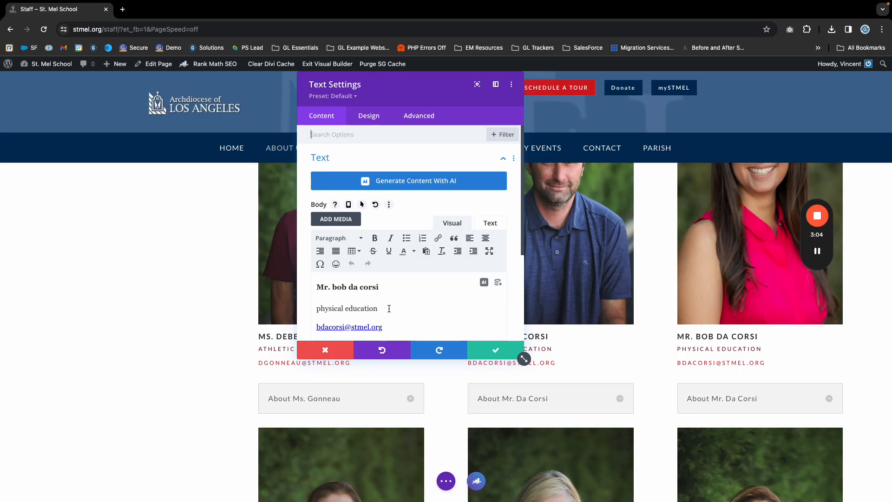
pyautogui.moveTo(393, 287); pyautogui.dragTo(308, 285)
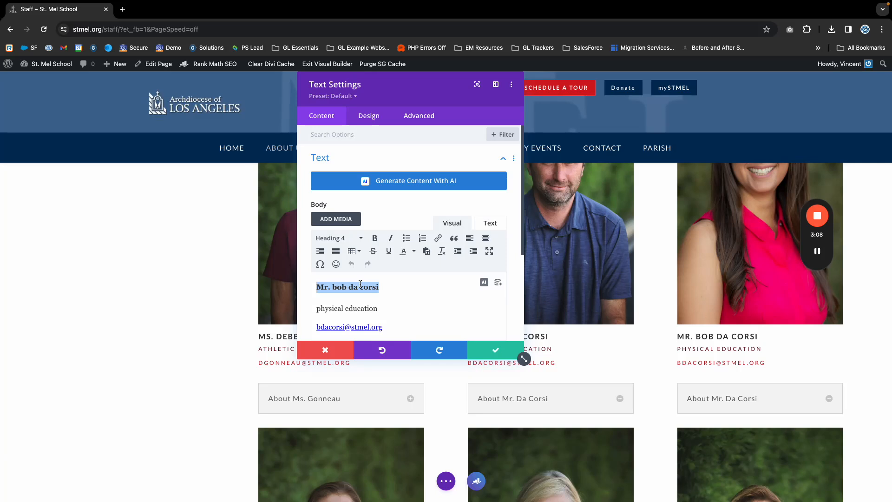
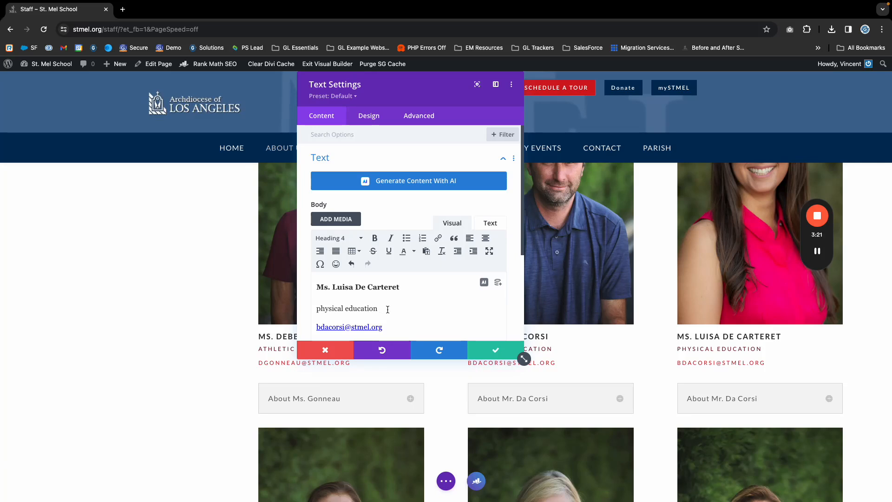
pyautogui.moveTo(388, 309); pyautogui.dragTo(285, 308)
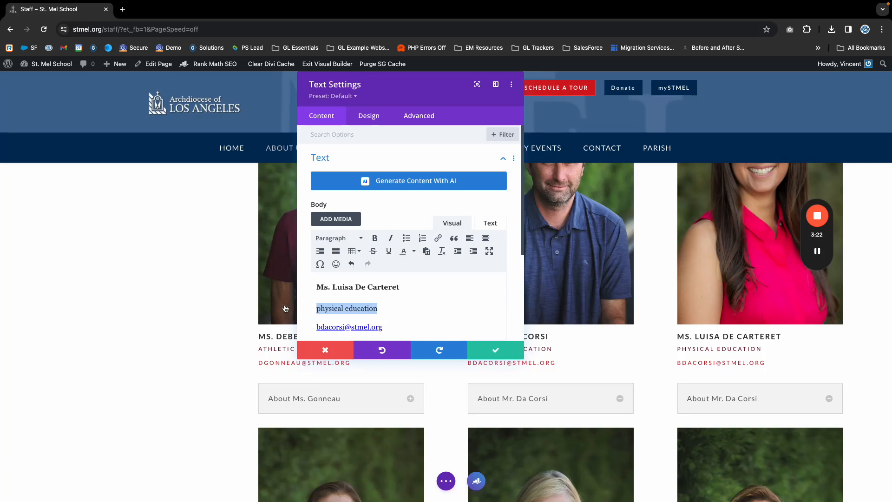
pyautogui.write('Math Teacher')
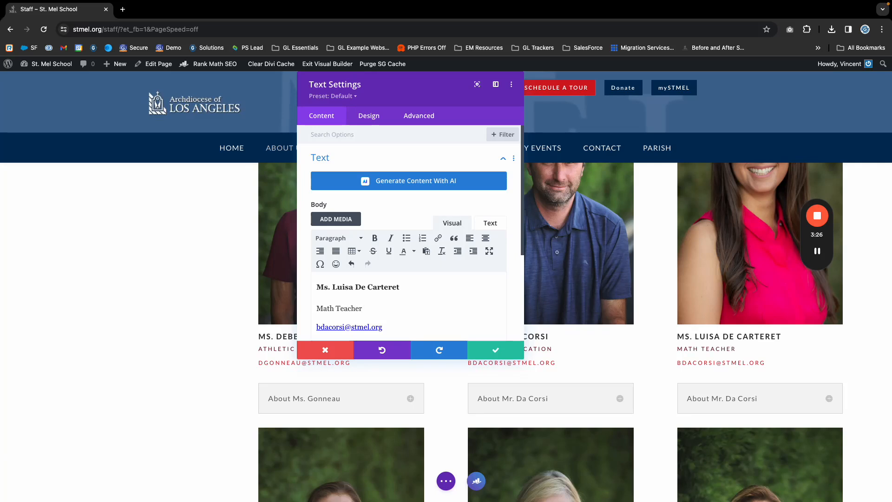
pyautogui.write(' & Inclusion')
# Check the card content in Text and Visual views, then select the copied email line.
pyautogui.scroll(-2, 422, 329)
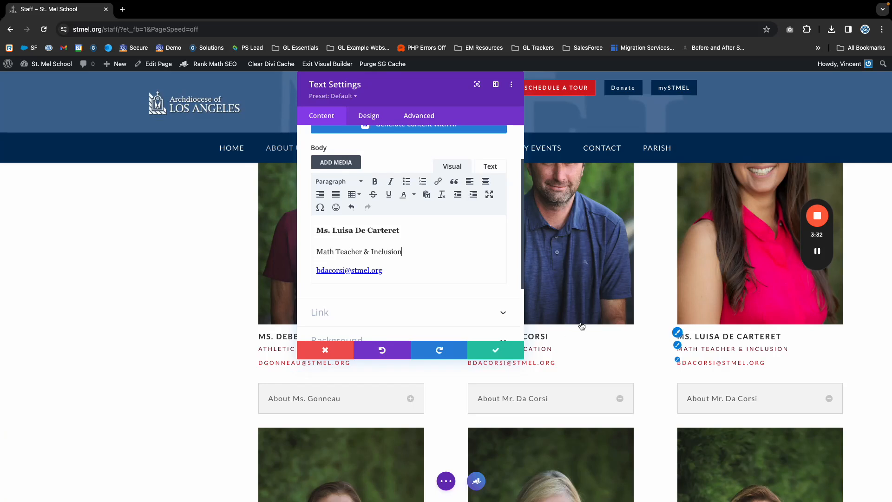
pyautogui.click(344, 270)
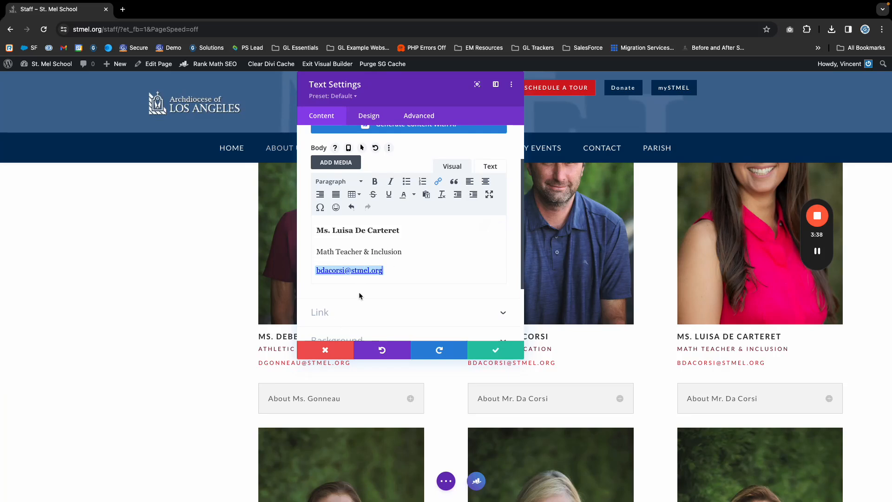
pyautogui.scroll(1, 352, 278)
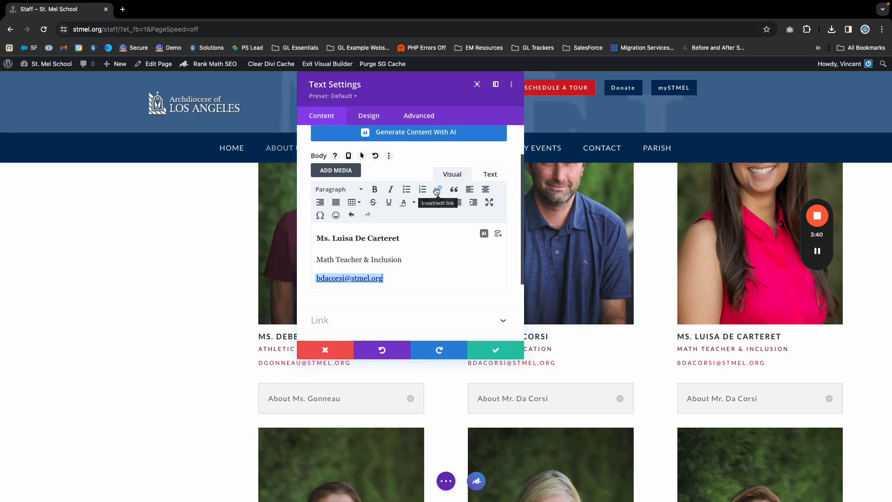
pyautogui.click(491, 175)
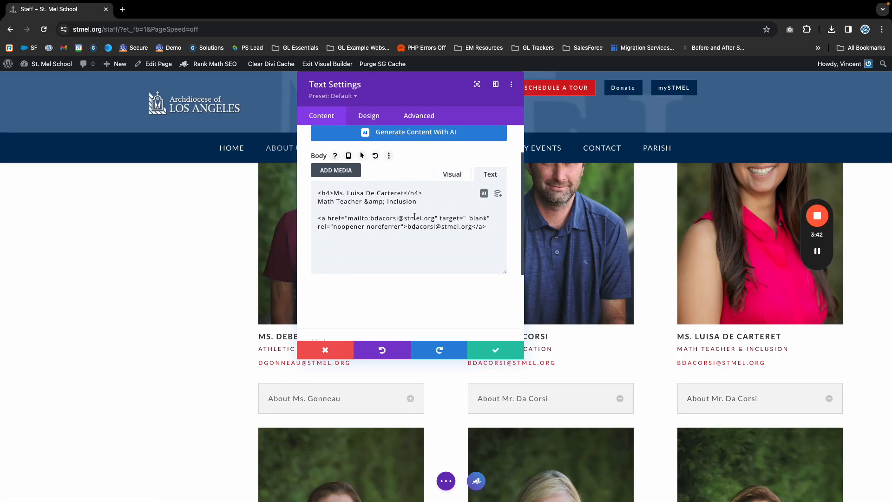
pyautogui.click(453, 175)
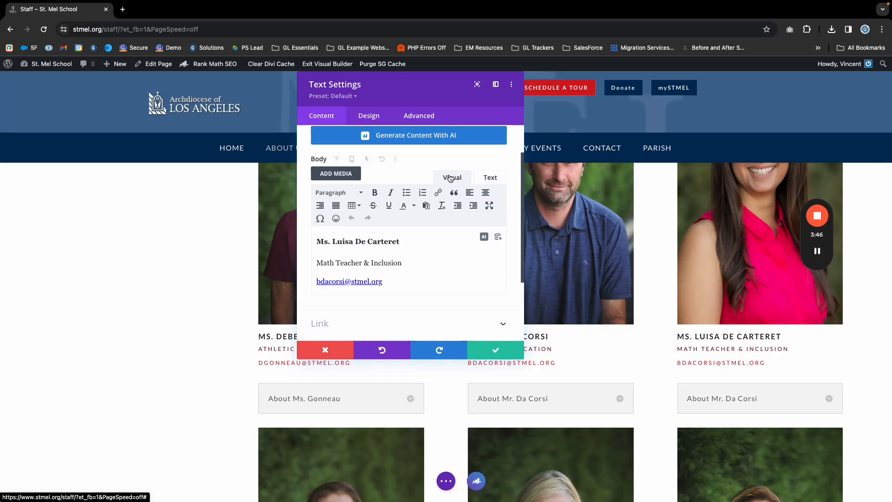
pyautogui.tripleClick(362, 282)
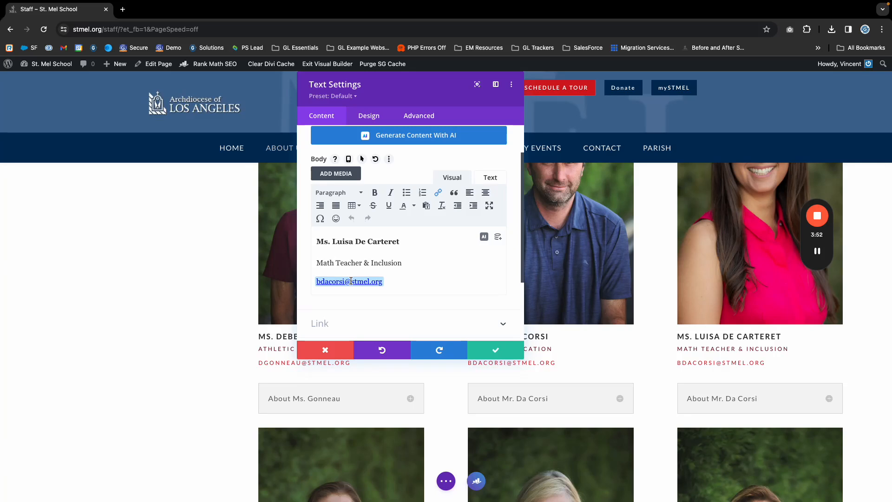
# Change the email link's display text and mailto URL to the new teacher's address, then save.
pyautogui.click(440, 196)
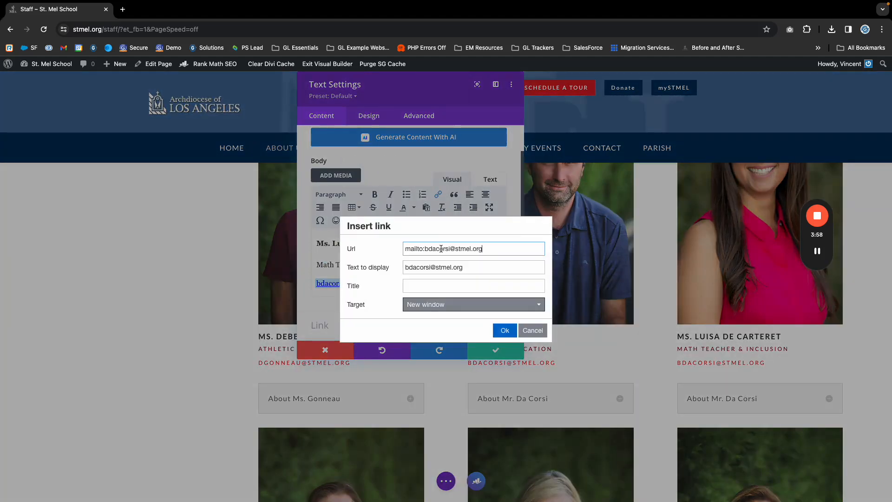
pyautogui.moveTo(461, 264); pyautogui.dragTo(392, 266)
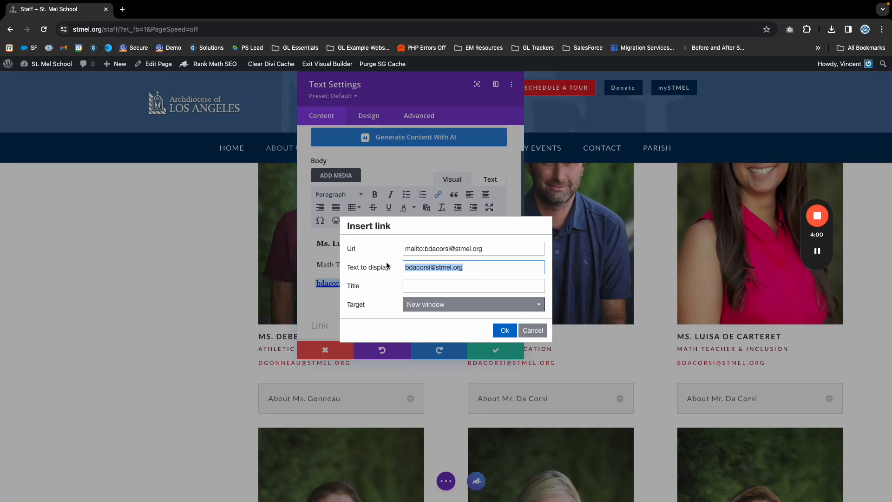
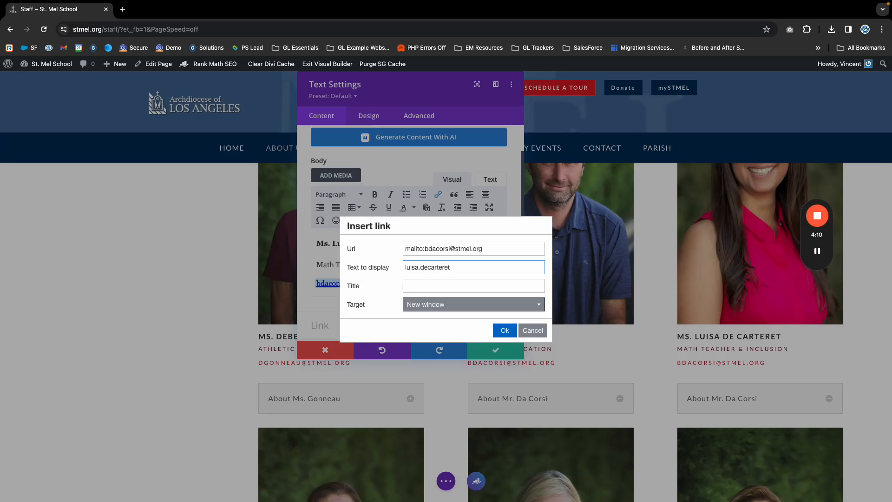
pyautogui.moveTo(483, 268); pyautogui.dragTo(390, 268)
pyautogui.press('super+c')
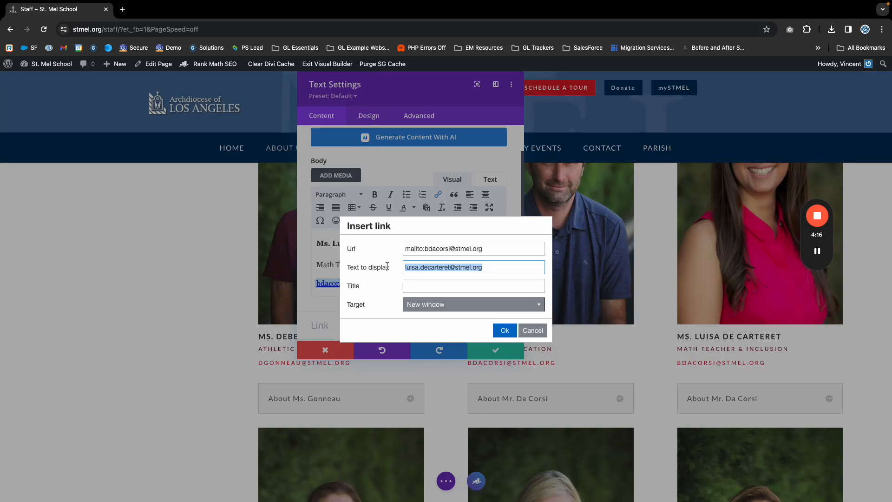
pyautogui.moveTo(483, 249); pyautogui.dragTo(424, 250)
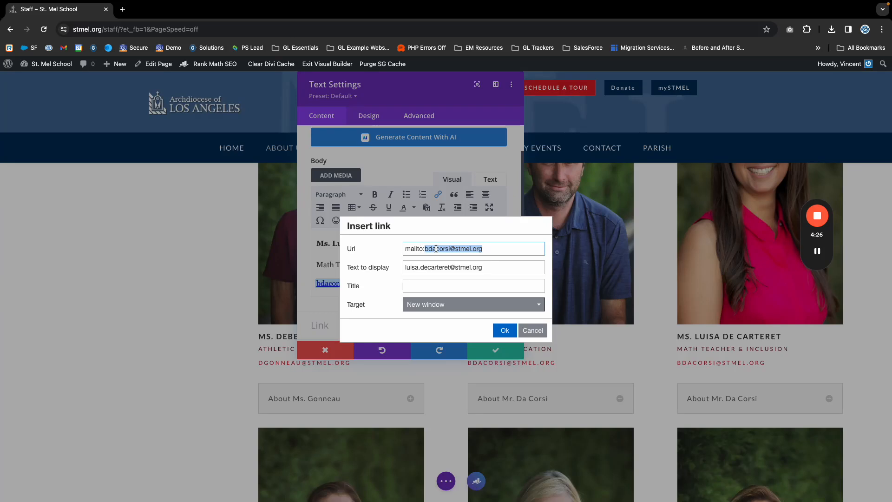
pyautogui.press('super+v')
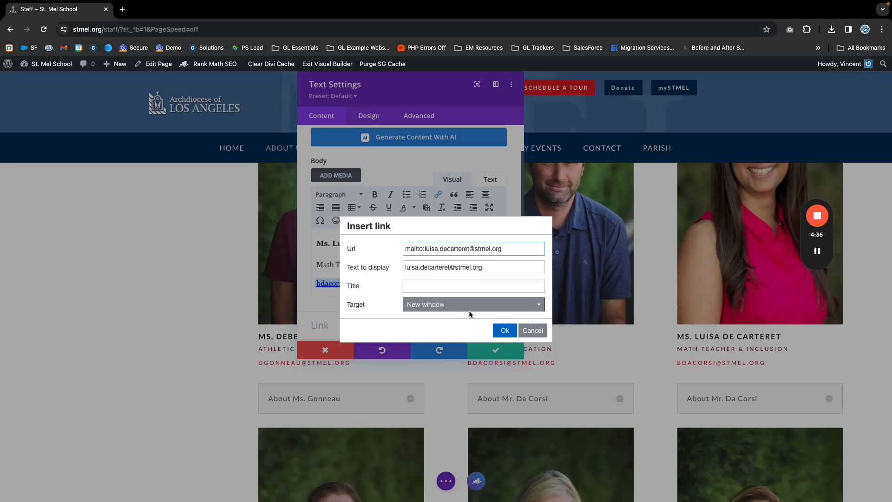
pyautogui.click(503, 332)
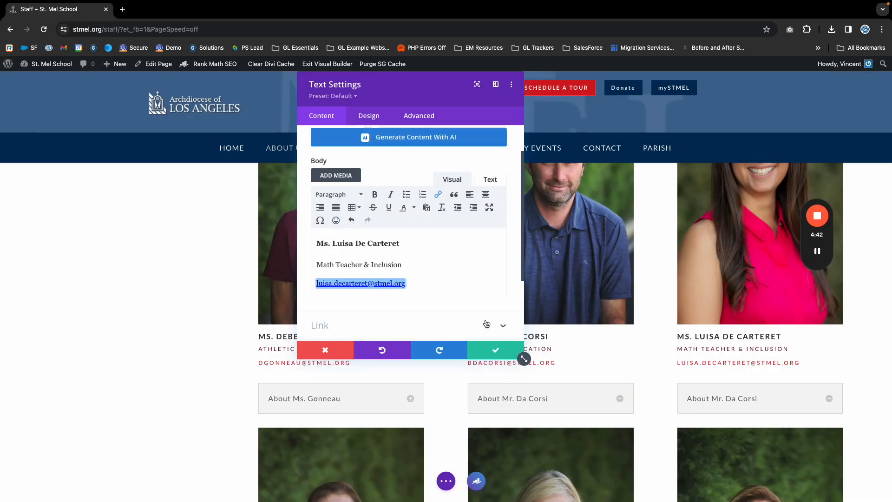
pyautogui.click(497, 352)
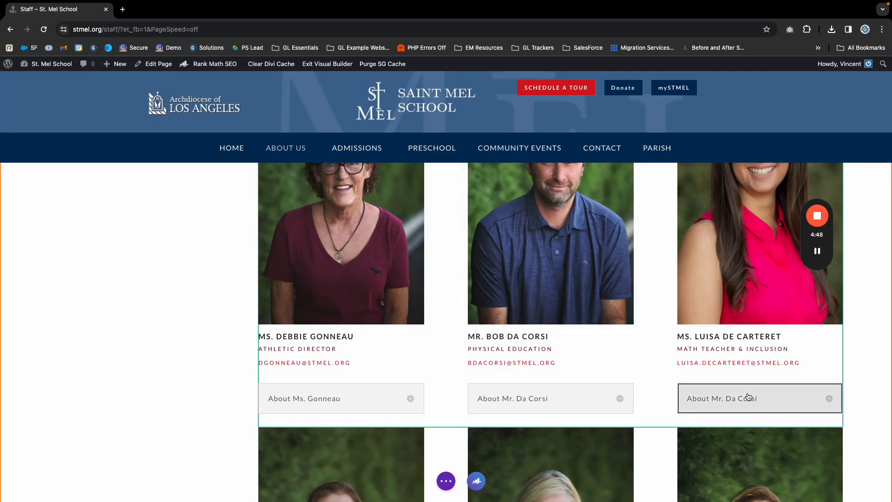
# Retitle the third card's About toggle with the new teacher's surname.
pyautogui.moveTo(735, 395)
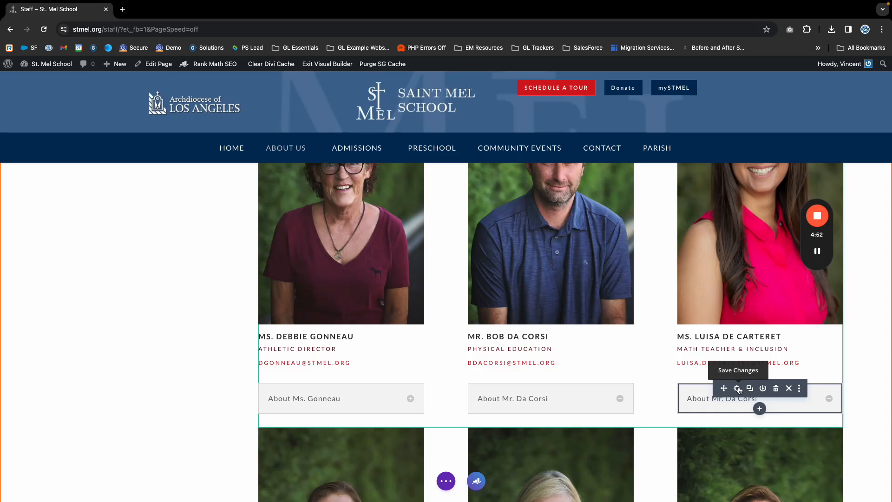
pyautogui.click(738, 388)
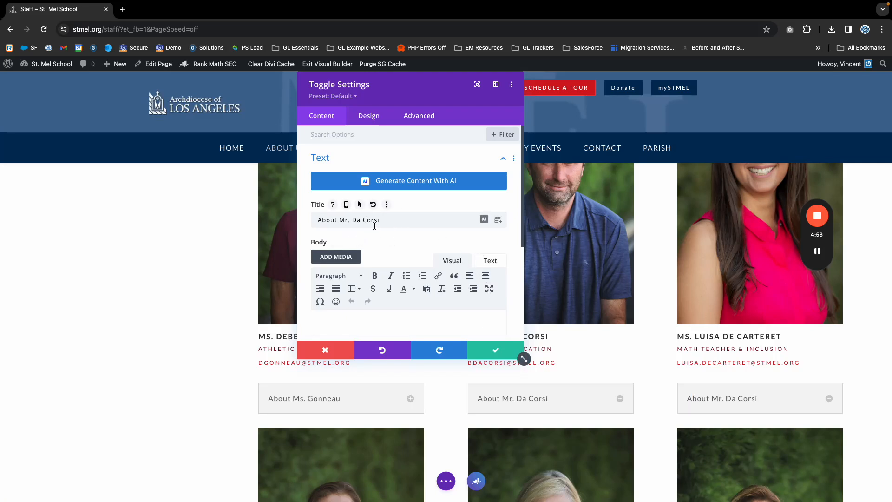
pyautogui.moveTo(352, 221); pyautogui.dragTo(405, 222)
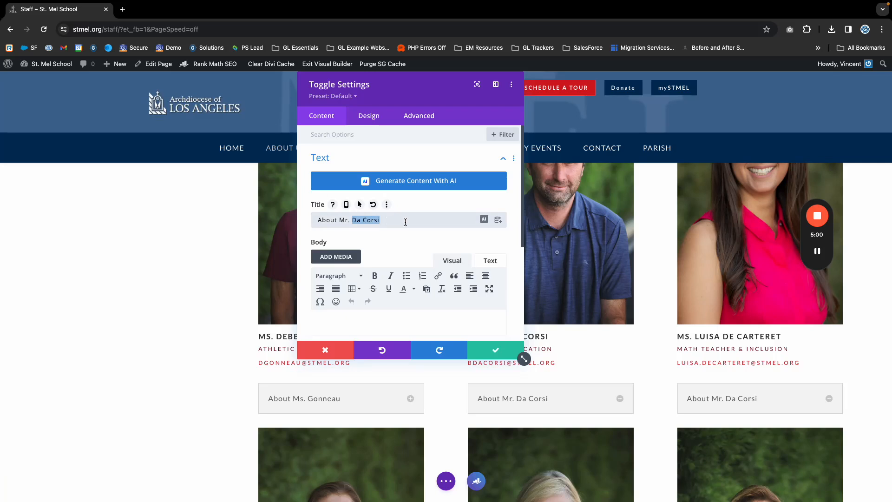
pyautogui.press('BackSpace')
pyautogui.write('s. De Carteret')
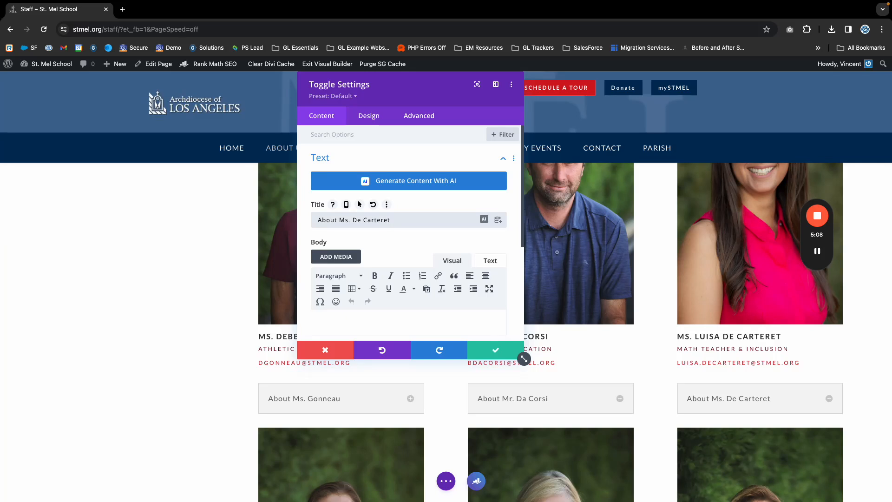
pyautogui.scroll(-3, 400, 235)
pyautogui.scroll(2, 356, 238)
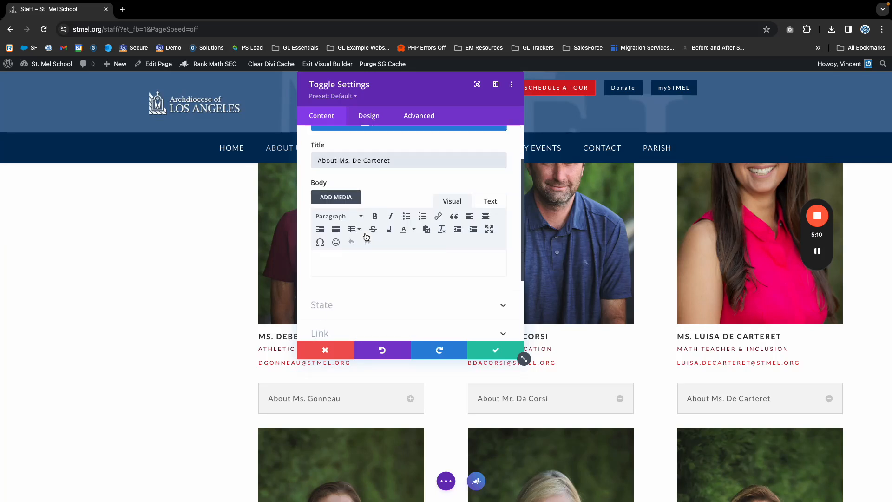
pyautogui.tripleClick(361, 178)
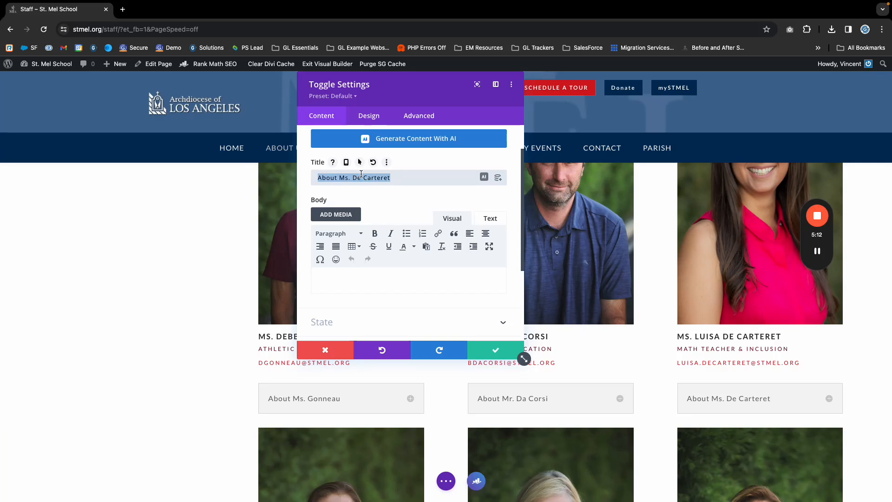
# Set the toggle body text to 'Coming soon!' and save the toggle.
pyautogui.scroll(-1, 342, 294)
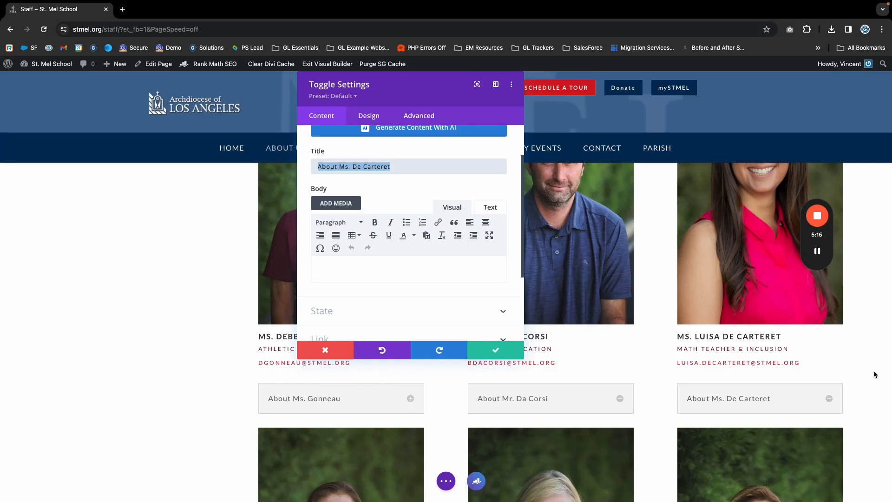
pyautogui.click(347, 271)
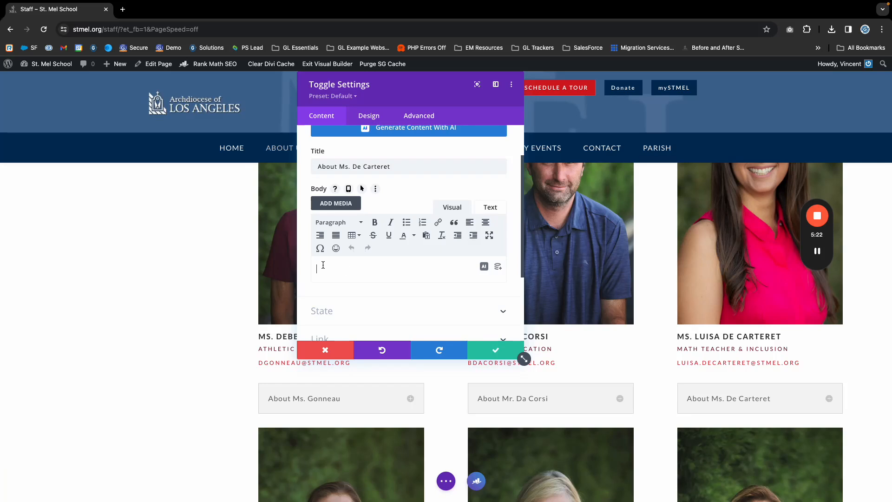
pyautogui.write('Coming soon!')
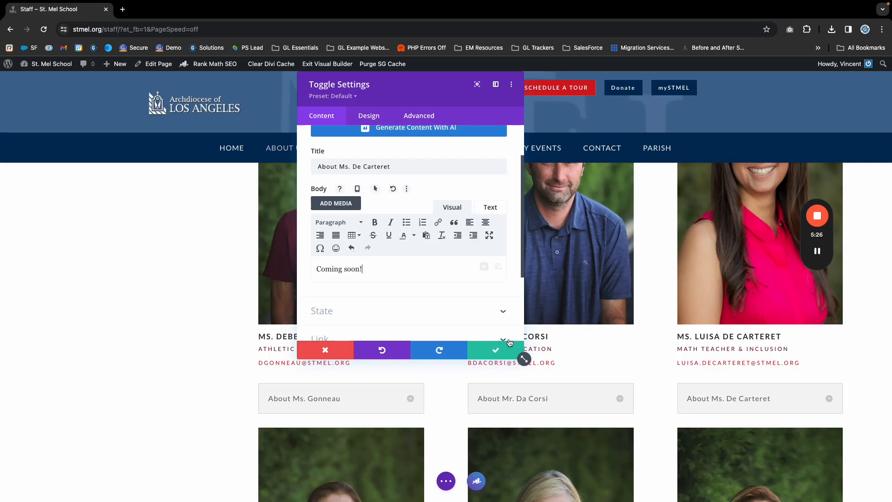
pyautogui.click(492, 351)
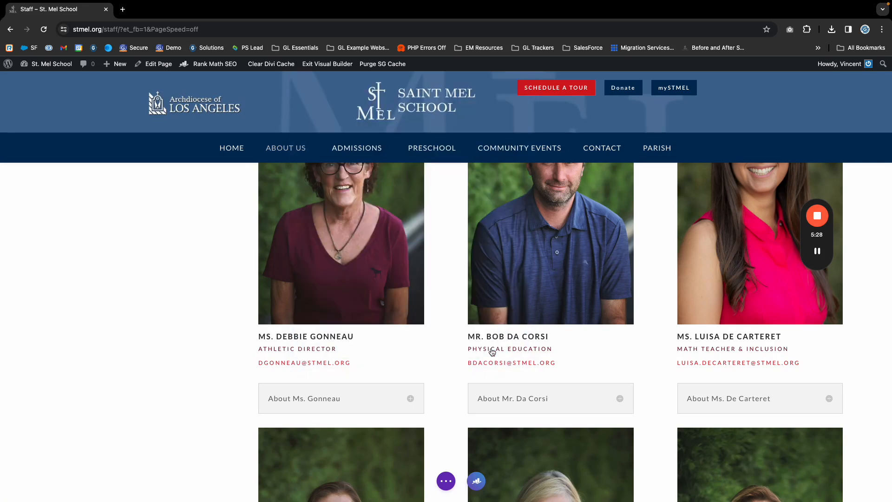
# Save the staff page changes from the builder's page bar.
pyautogui.click(447, 482)
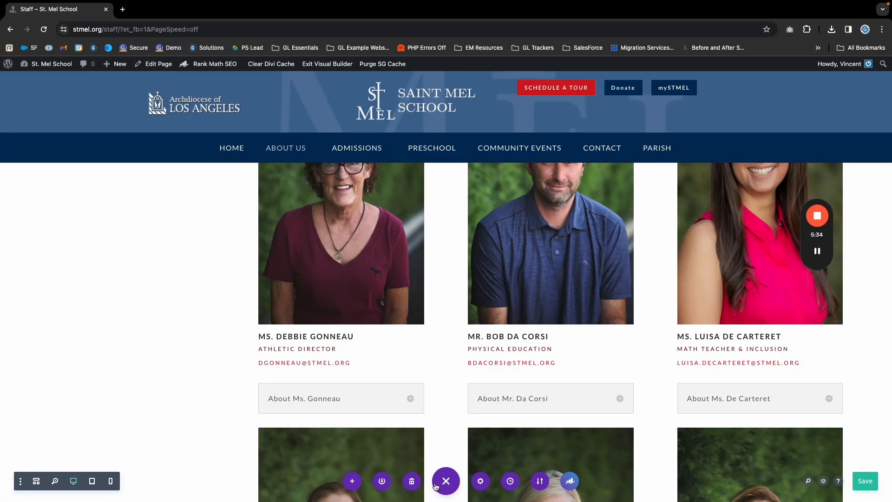
pyautogui.click(865, 481)
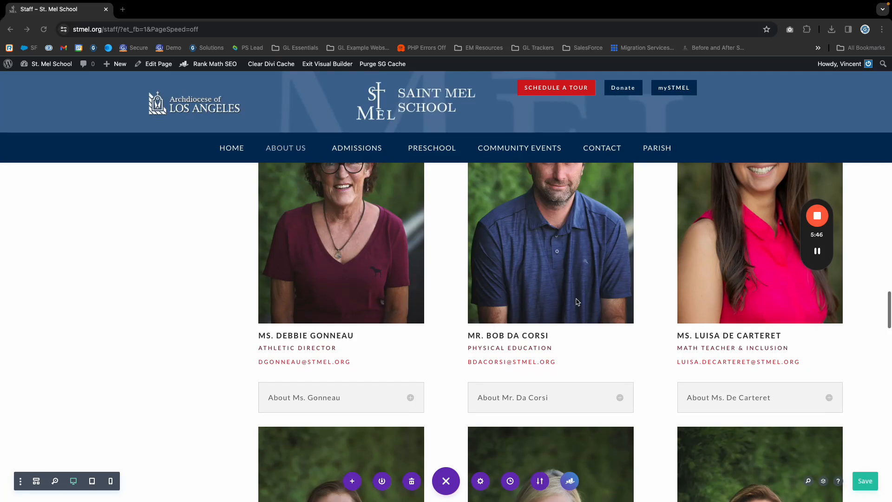
pyautogui.scroll(-3, 535, 282)
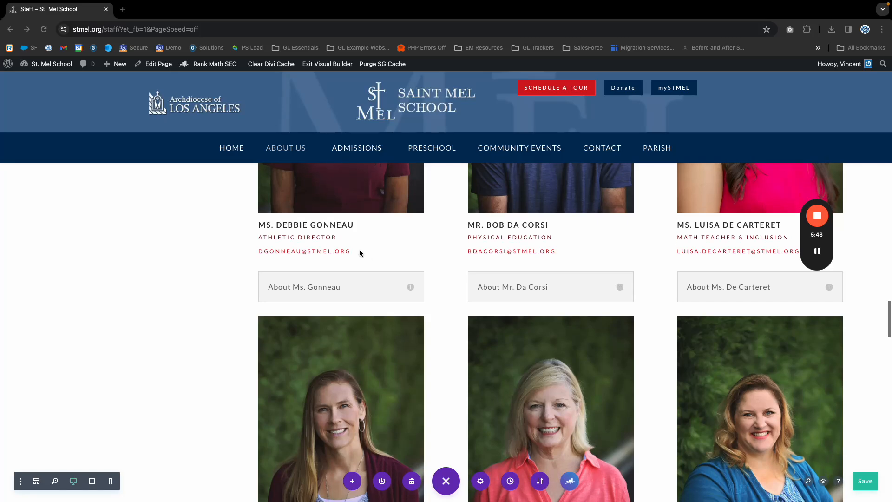
pyautogui.scroll(-7, 388, 283)
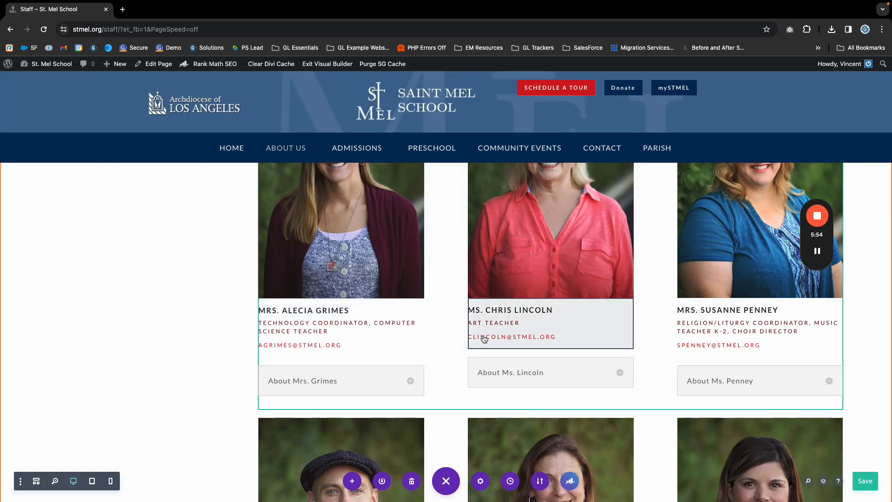
pyautogui.scroll(-12, 437, 331)
pyautogui.scroll(-10, 435, 331)
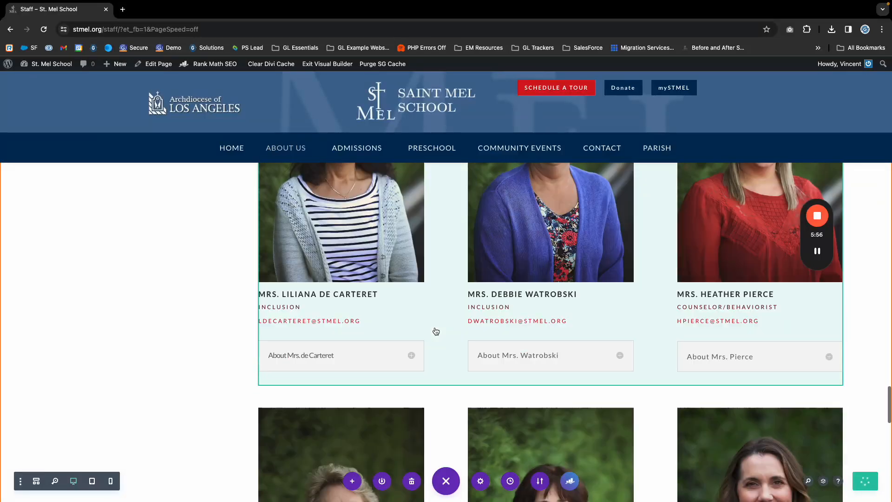
pyautogui.scroll(-3, 411, 332)
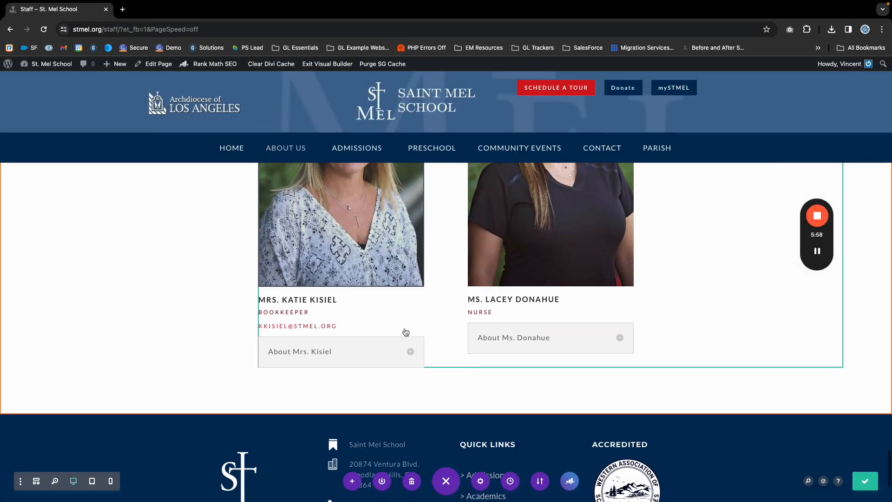
pyautogui.scroll(2, 405, 332)
pyautogui.scroll(-5, 405, 332)
pyautogui.scroll(2, 405, 333)
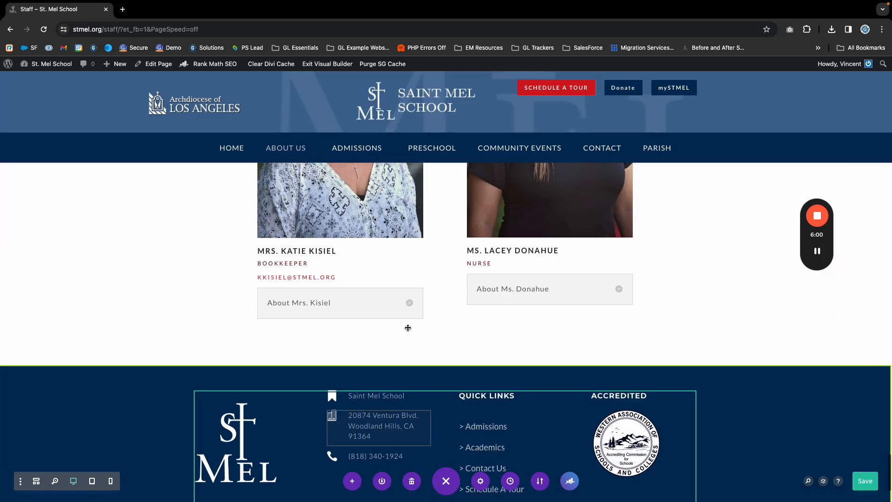
# Find the 4th Grade teacher's card with an in-page search and select its text module.
pyautogui.hotkey('ctrl', 'f')
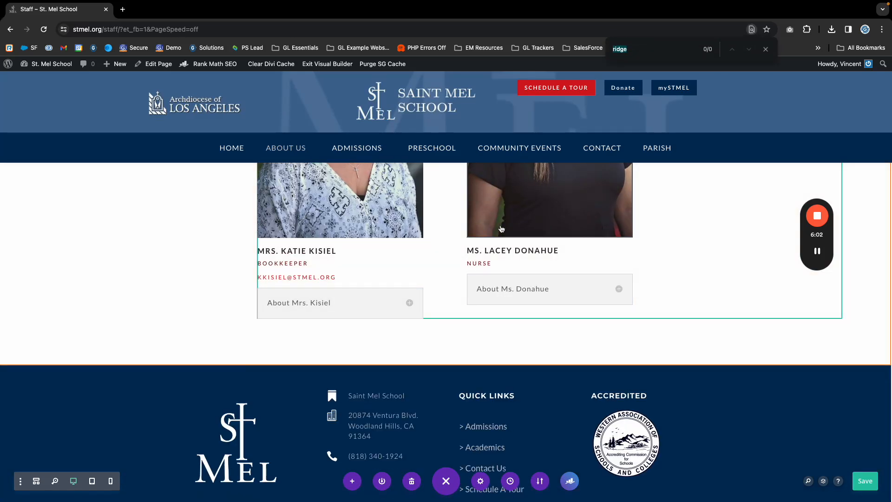
pyautogui.write('meg')
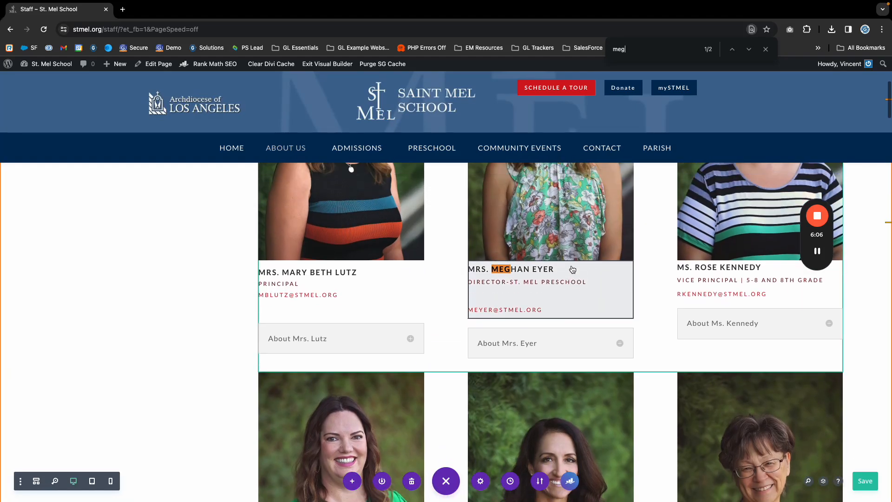
pyautogui.press('Return')
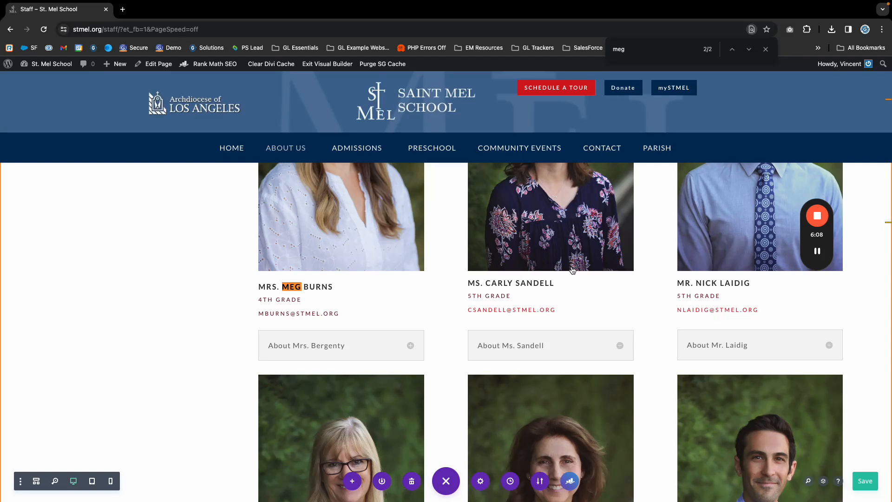
pyautogui.scroll(3, 573, 270)
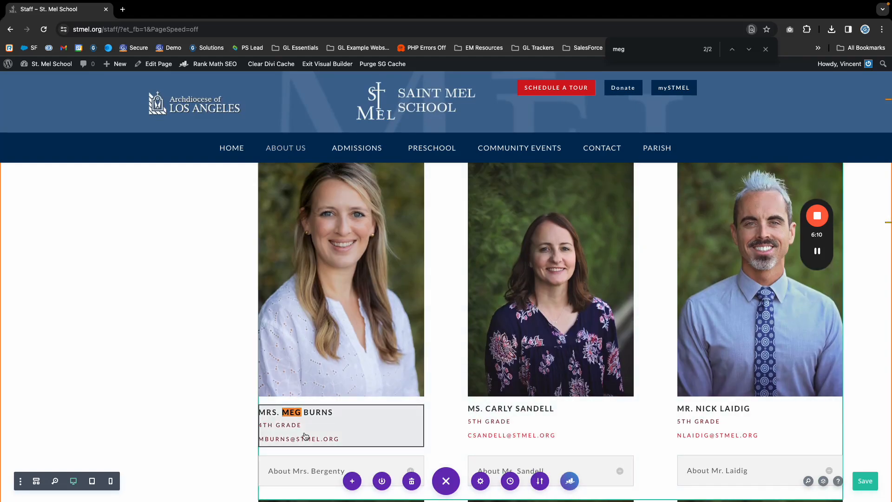
pyautogui.click(341, 417)
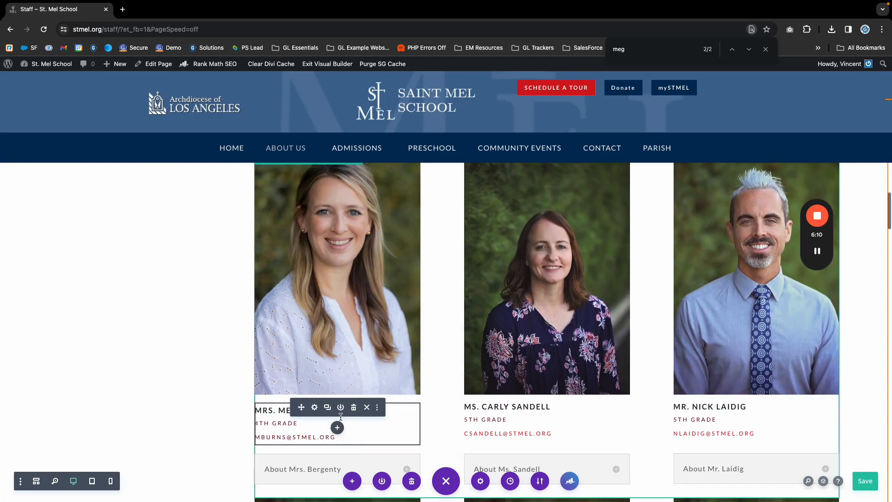
# Turn the 4th Grade teacher's email line into a mailto: link to her address and save.
pyautogui.click(315, 412)
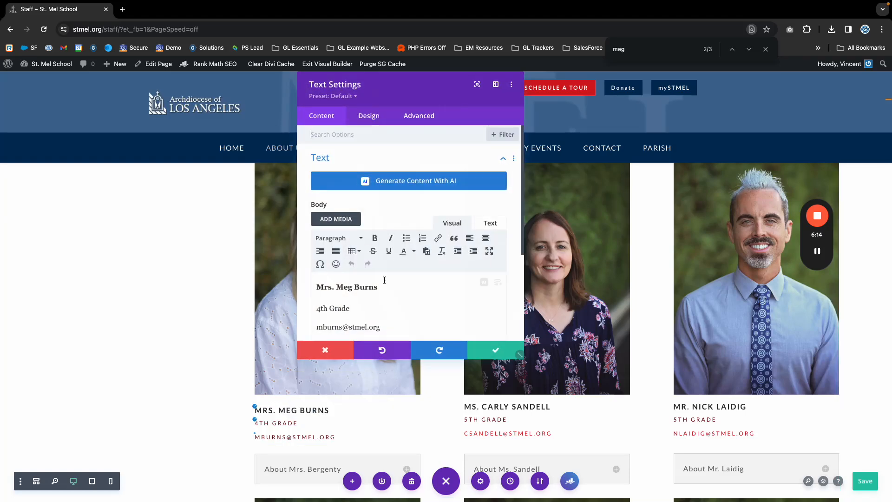
pyautogui.moveTo(402, 298); pyautogui.dragTo(316, 298)
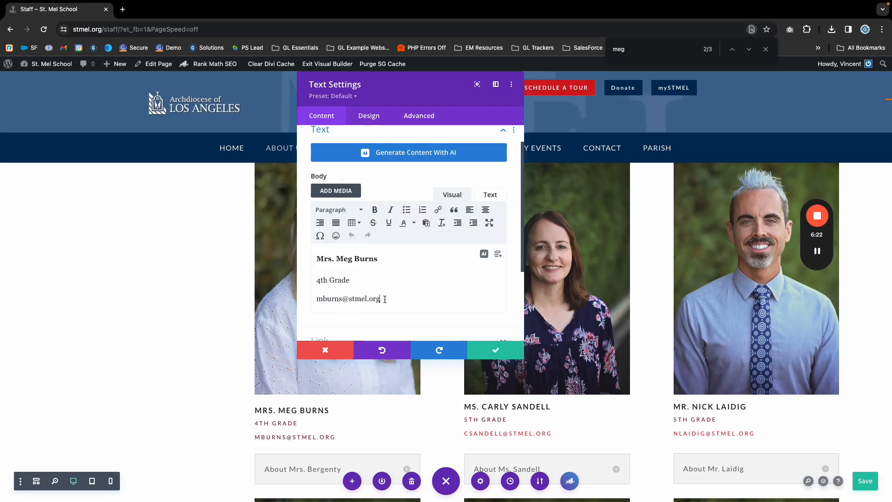
pyautogui.moveTo(384, 299); pyautogui.dragTo(307, 298)
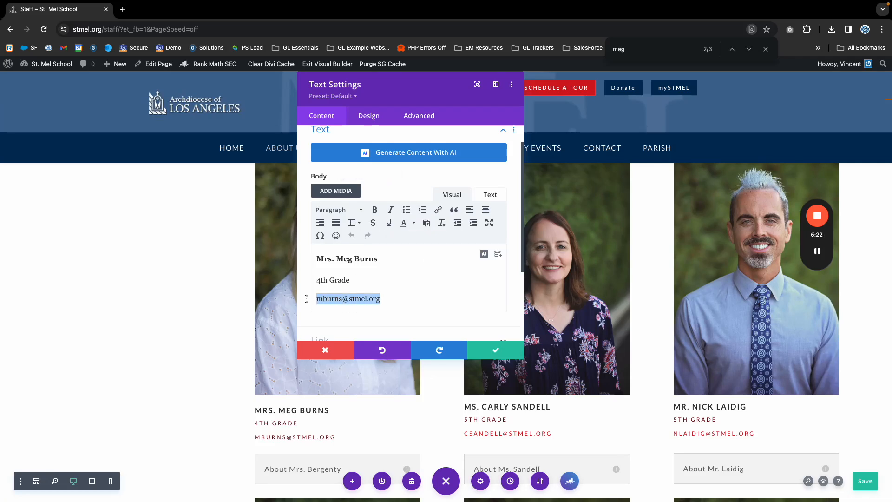
pyautogui.click(438, 210)
pyautogui.click(428, 250)
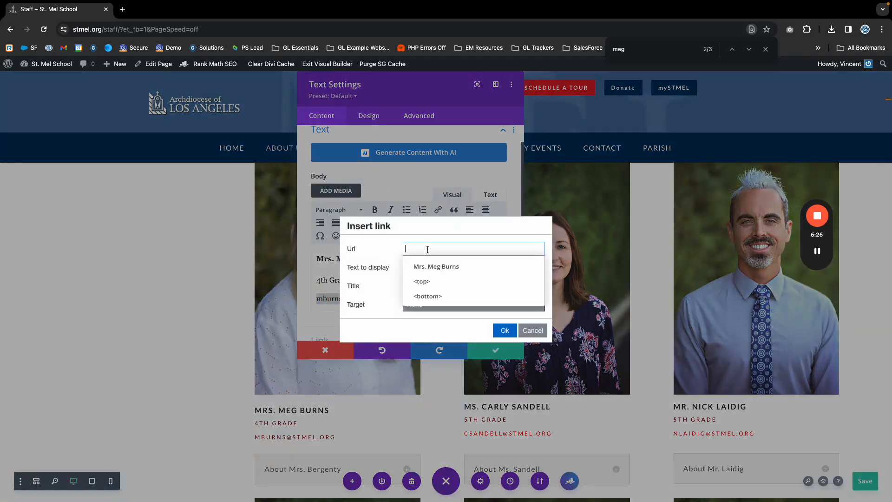
pyautogui.write('mailto:')
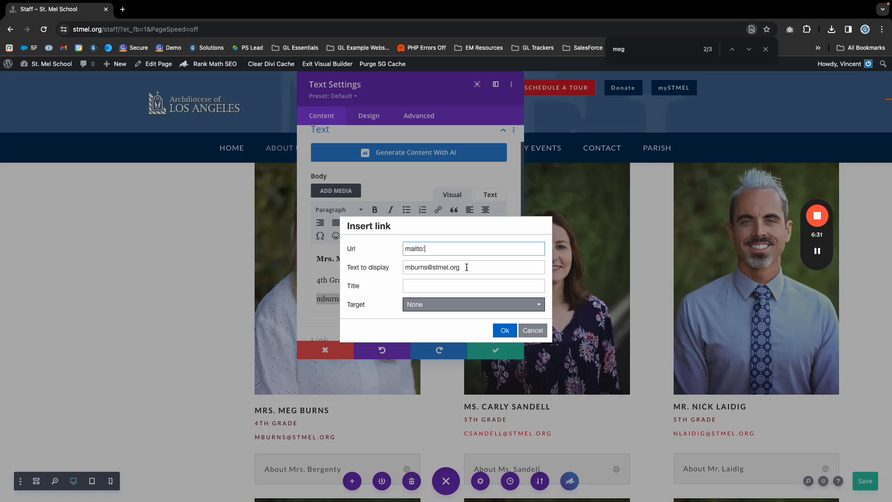
pyautogui.moveTo(466, 268); pyautogui.dragTo(371, 265)
pyautogui.hotkey('ctrl', 'c')
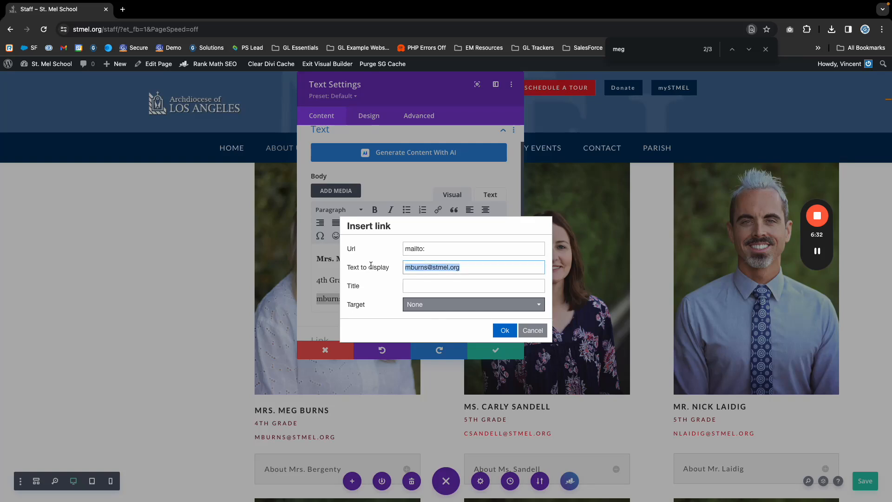
pyautogui.click(487, 249)
pyautogui.hotkey('ctrl', 'v')
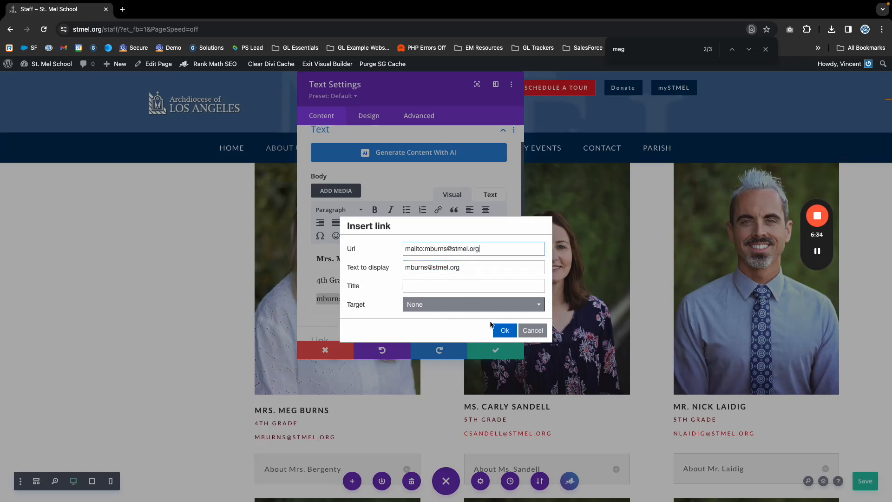
pyautogui.click(506, 331)
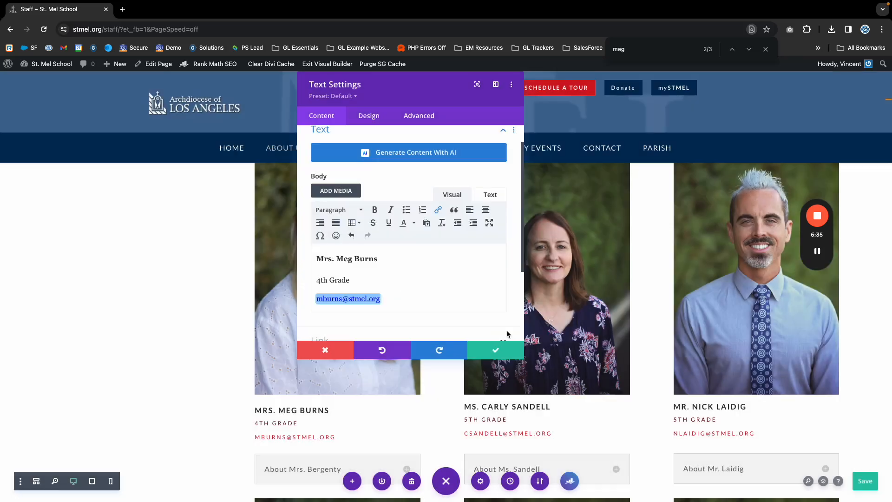
pyautogui.click(494, 354)
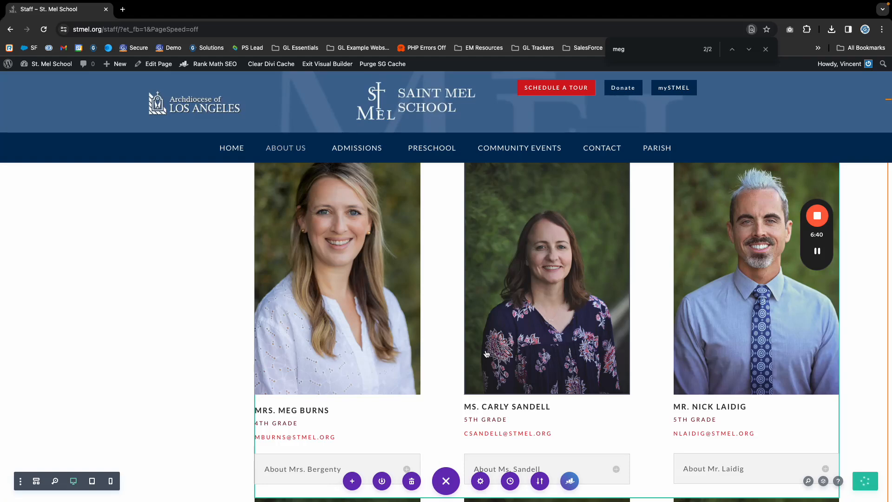
# Exit the Visual Builder to view the live Faculty & Staff page with its photo grid.
pyautogui.scroll(3, 379, 348)
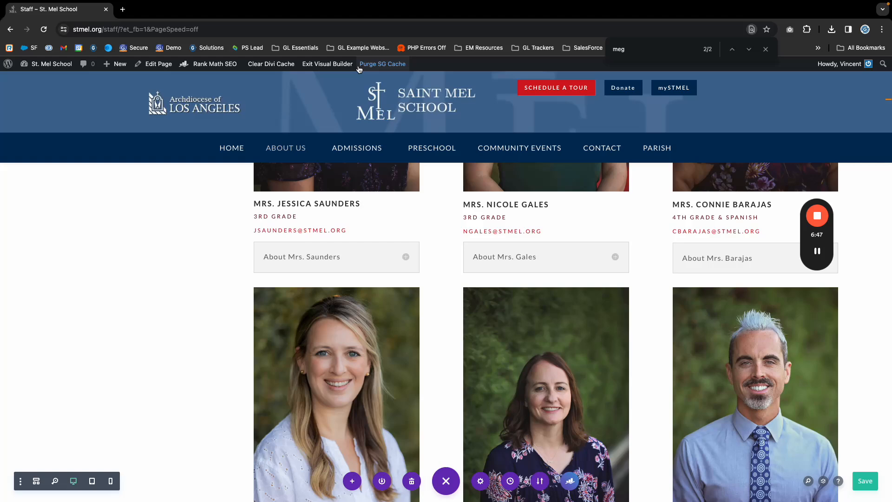
pyautogui.click(333, 68)
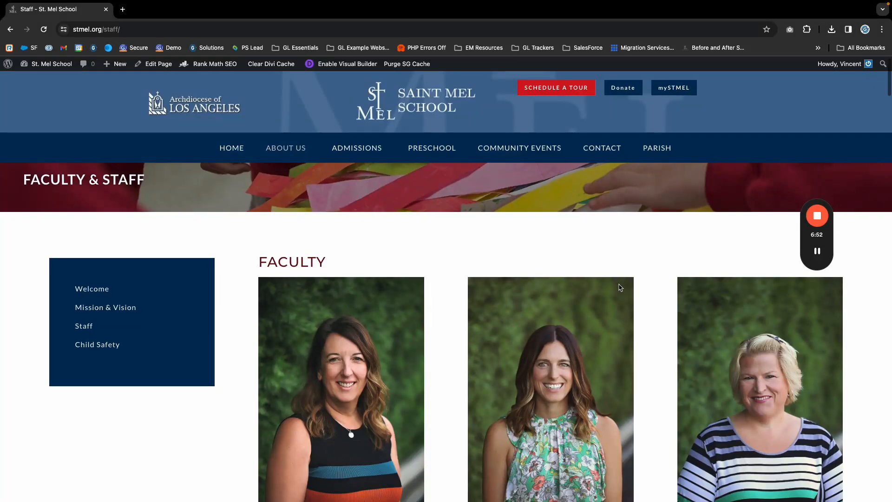
pyautogui.scroll(1, 595, 302)
pyautogui.moveTo(823, 223)
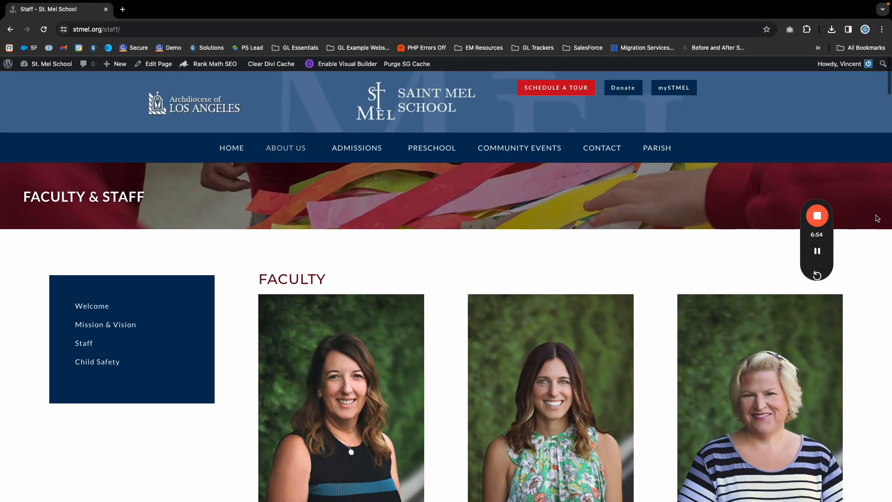